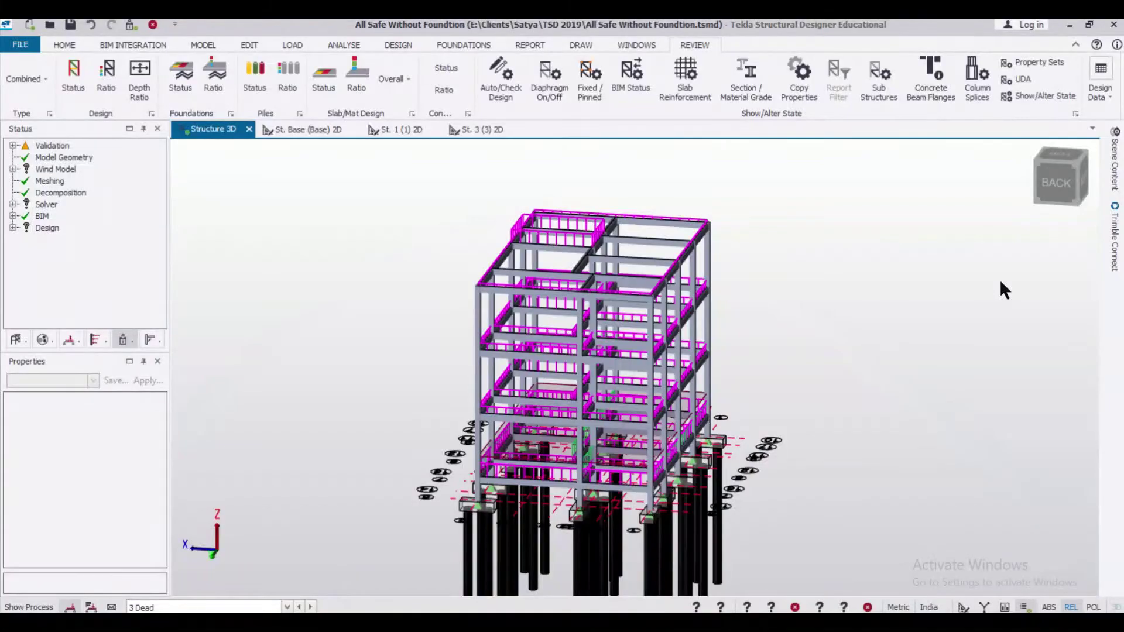
- Orbit and zoom the Structure 3D view to inspect the multi-storey concrete frame
shift+middle_drag(965, 276, 926, 293)
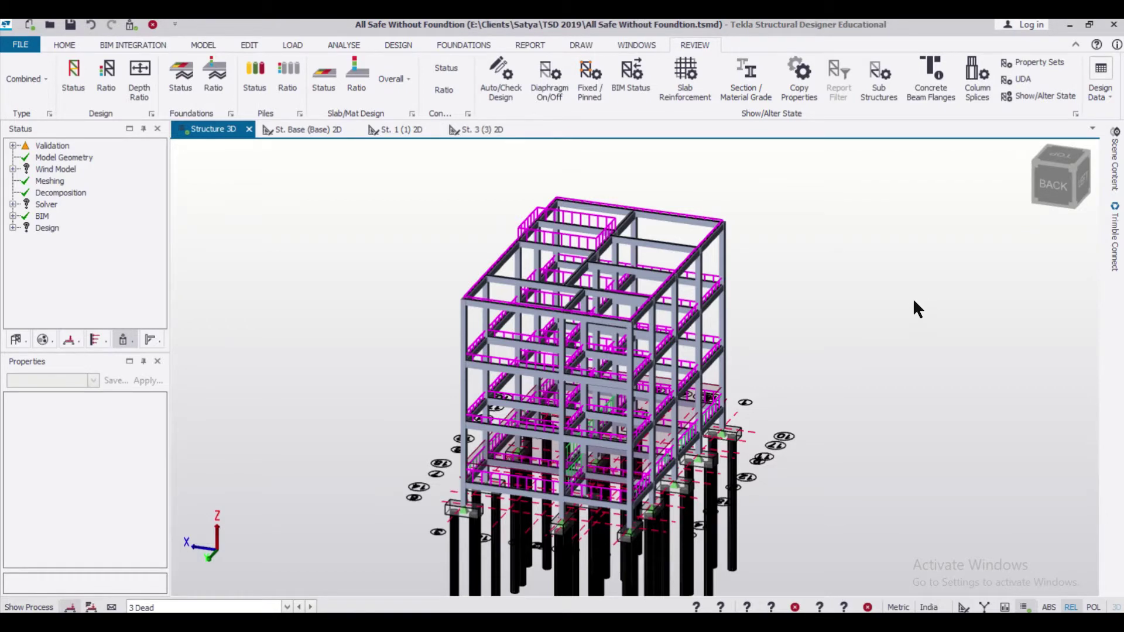
middle_drag(912, 298, 641, 463)
middle_drag(365, 376, 808, 309)
scroll(360, 359, up, 2)
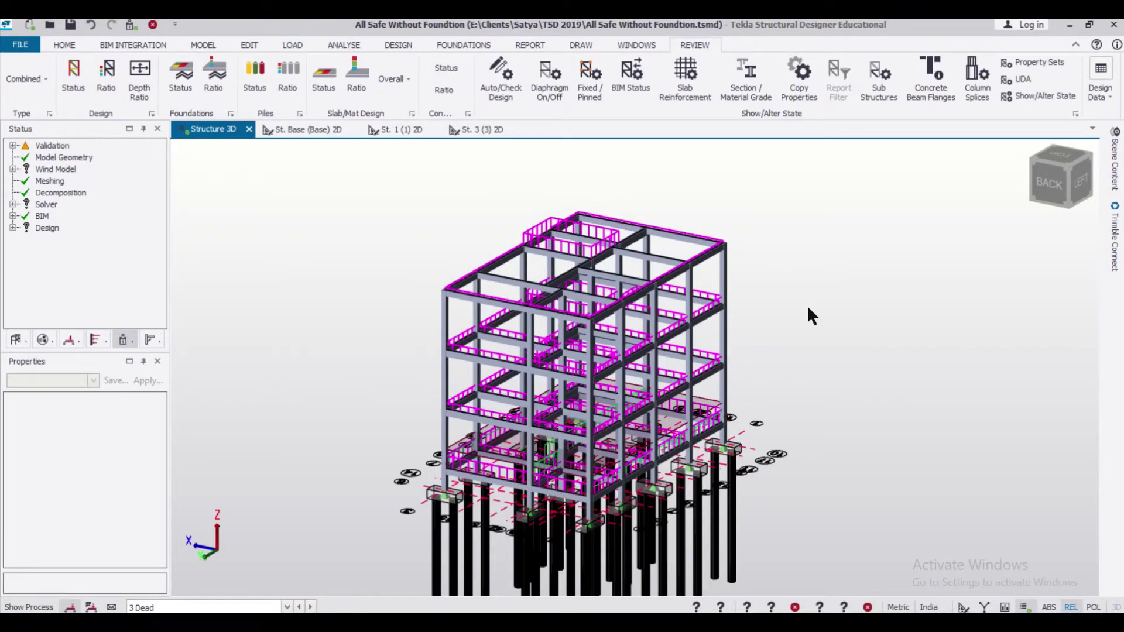
scroll(807, 305, up, 2)
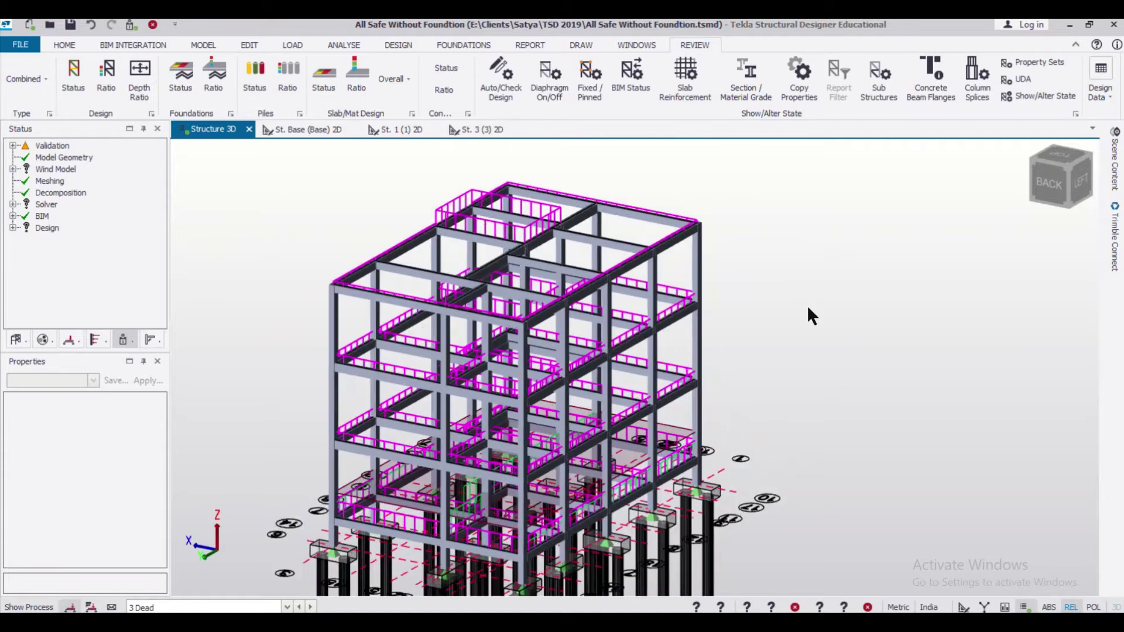
middle_drag(808, 306, 960, 314)
middle_drag(881, 322, 934, 322)
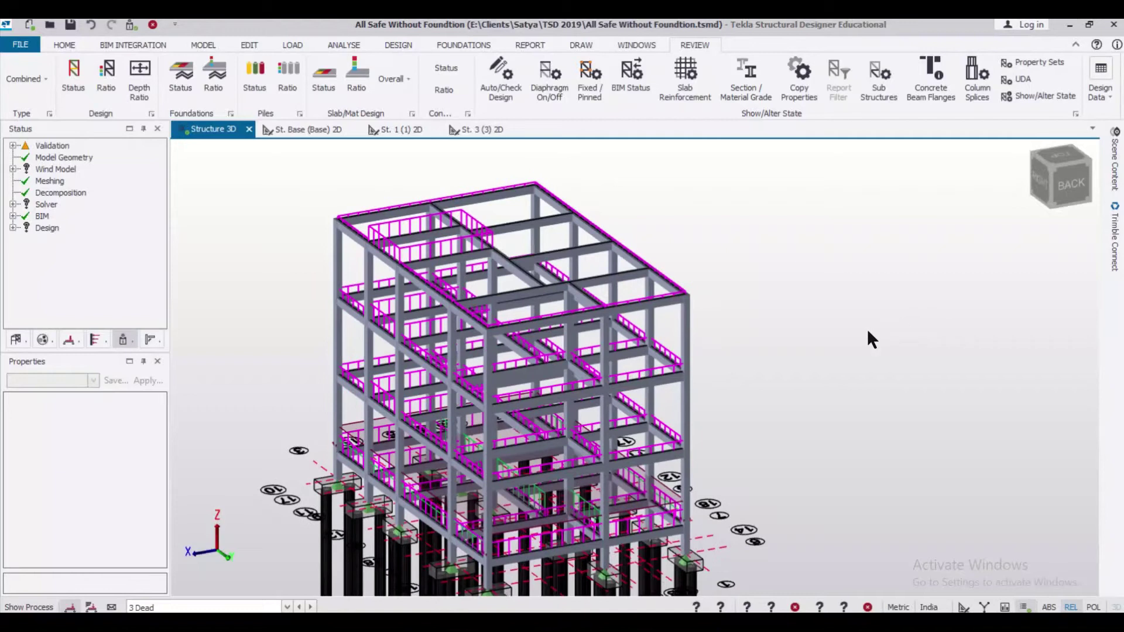
middle_drag(868, 332, 923, 326)
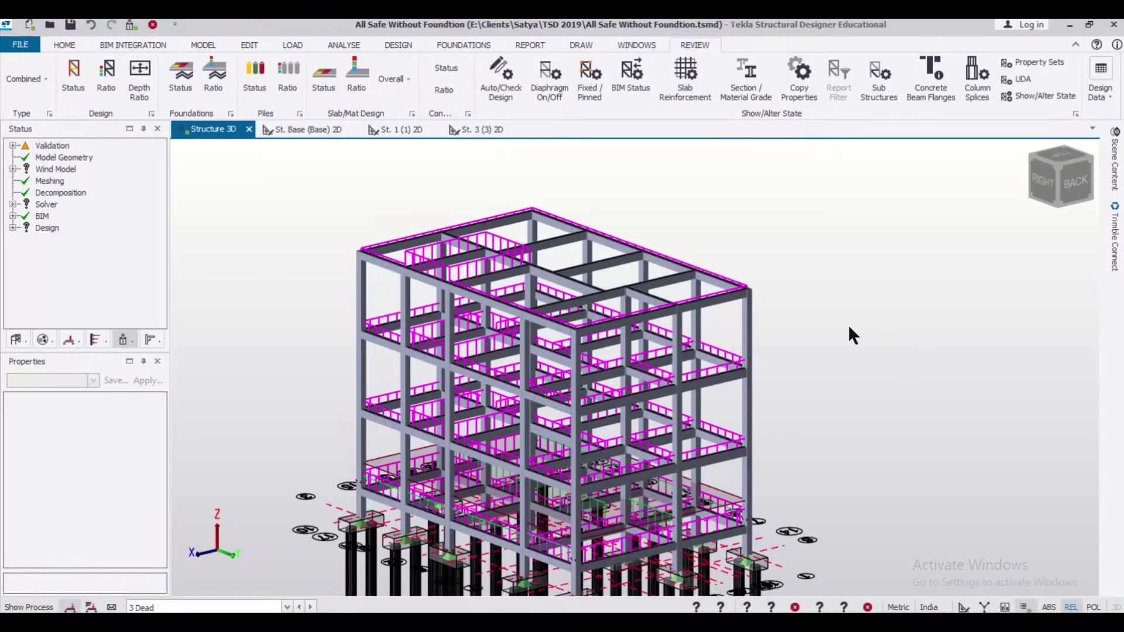
- Show the St. 3 (3) storey as a flat 2D plan, zoomed in
click(480, 129)
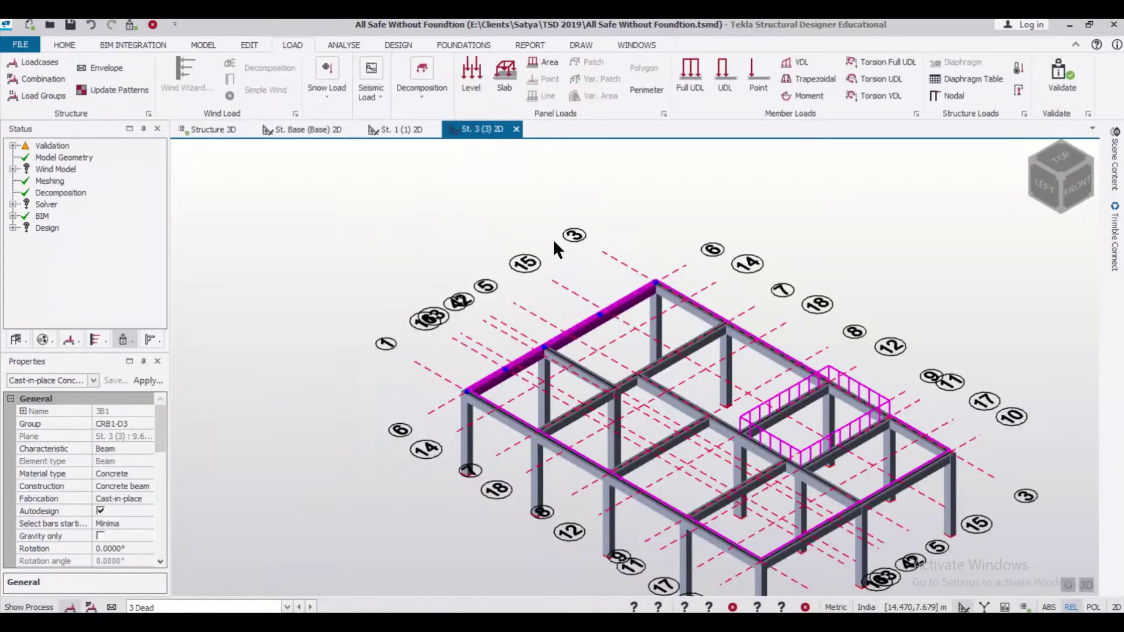
click(1115, 607)
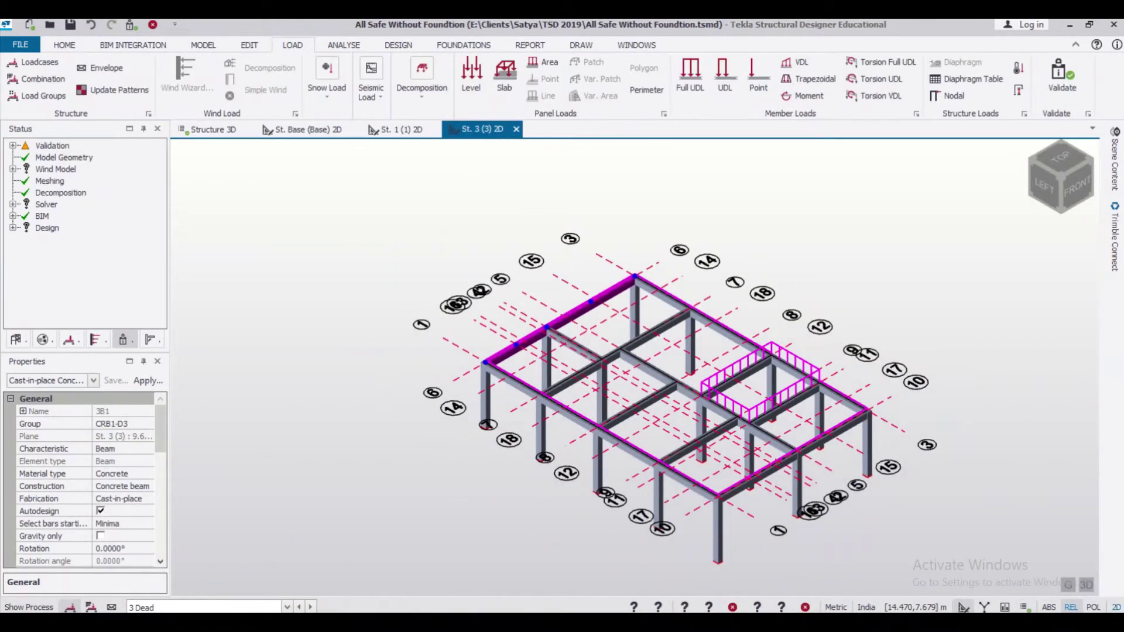
mouse_move(675, 274)
scroll(673, 271, up, 5)
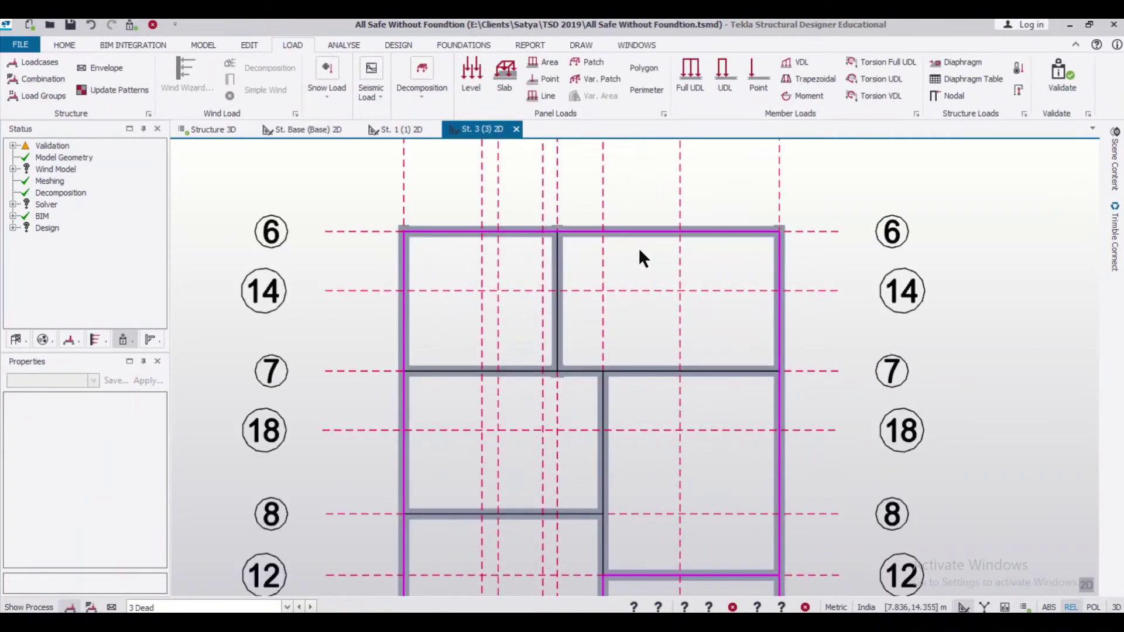
- Select beam 3B1 on gridline 6 and bring up its Design Member options
click(647, 236)
right_click(647, 236)
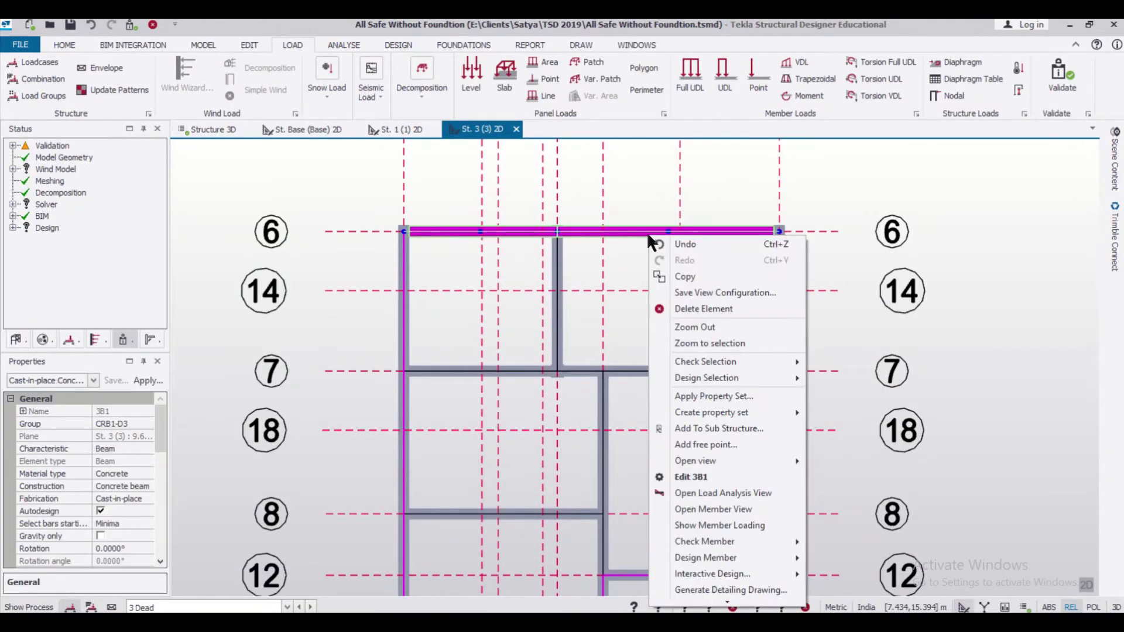
click(708, 408)
right_click(667, 294)
click(645, 232)
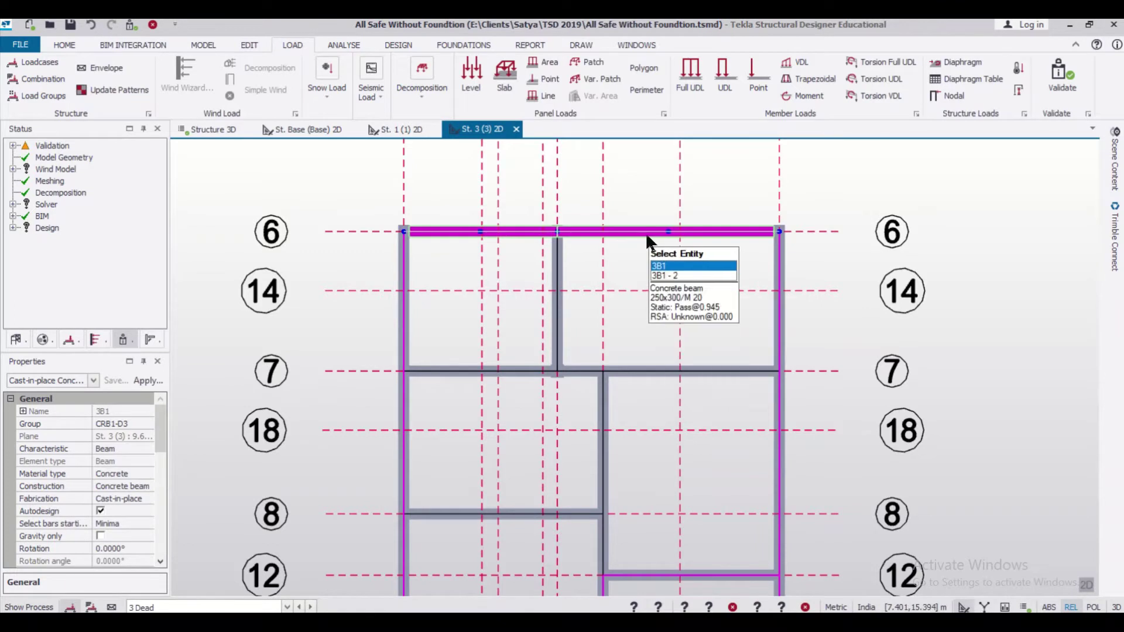
right_click(645, 232)
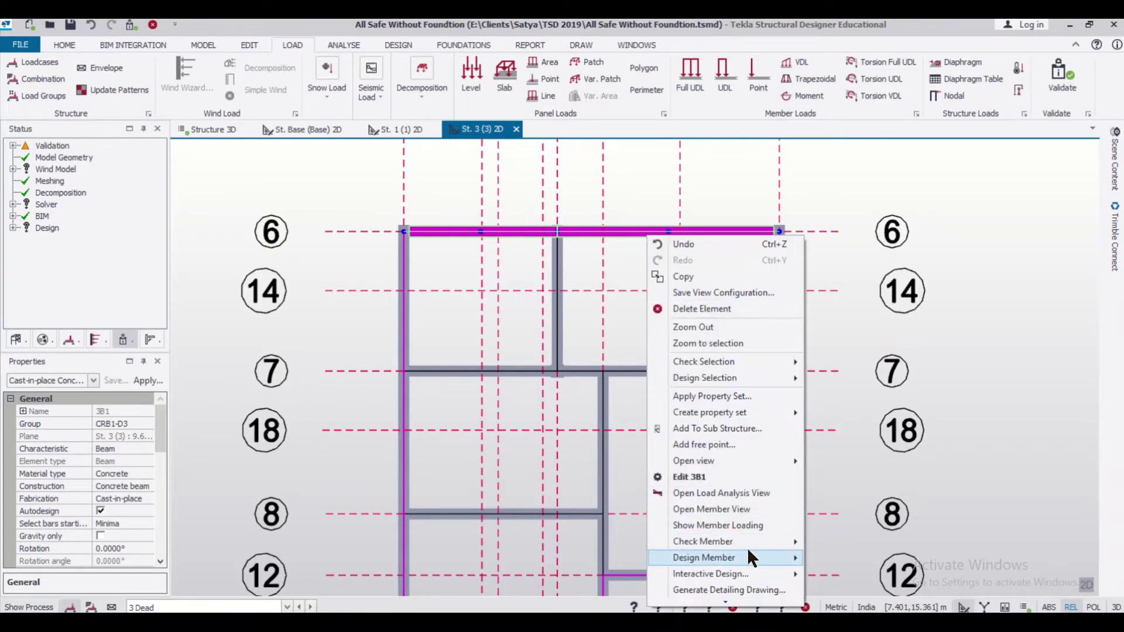
mouse_move(758, 556)
click(816, 557)
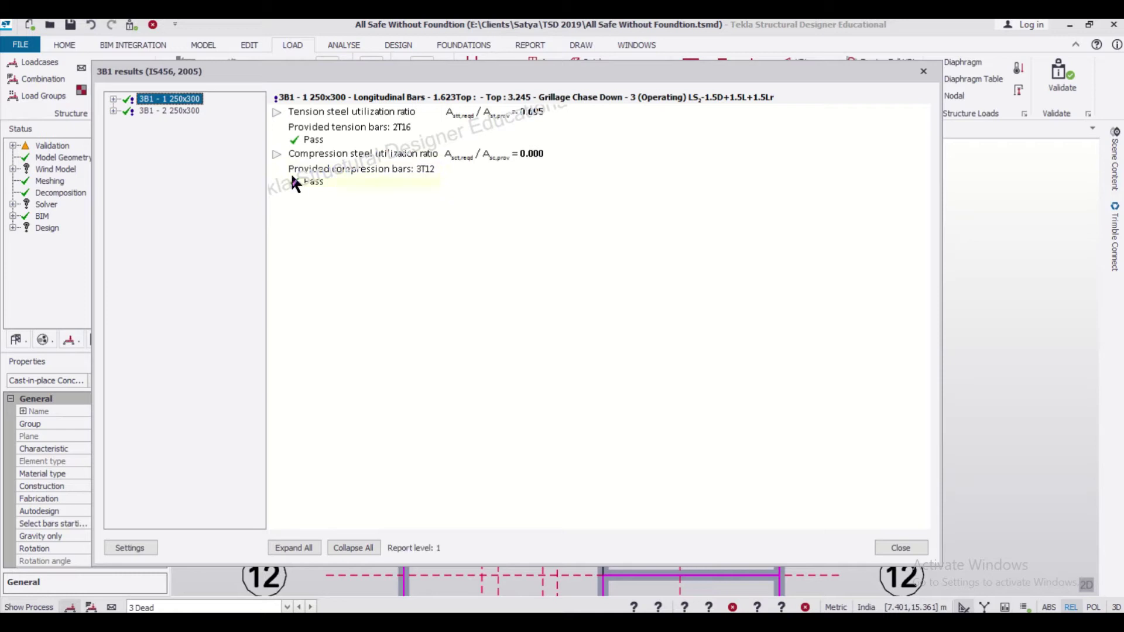
click(185, 110)
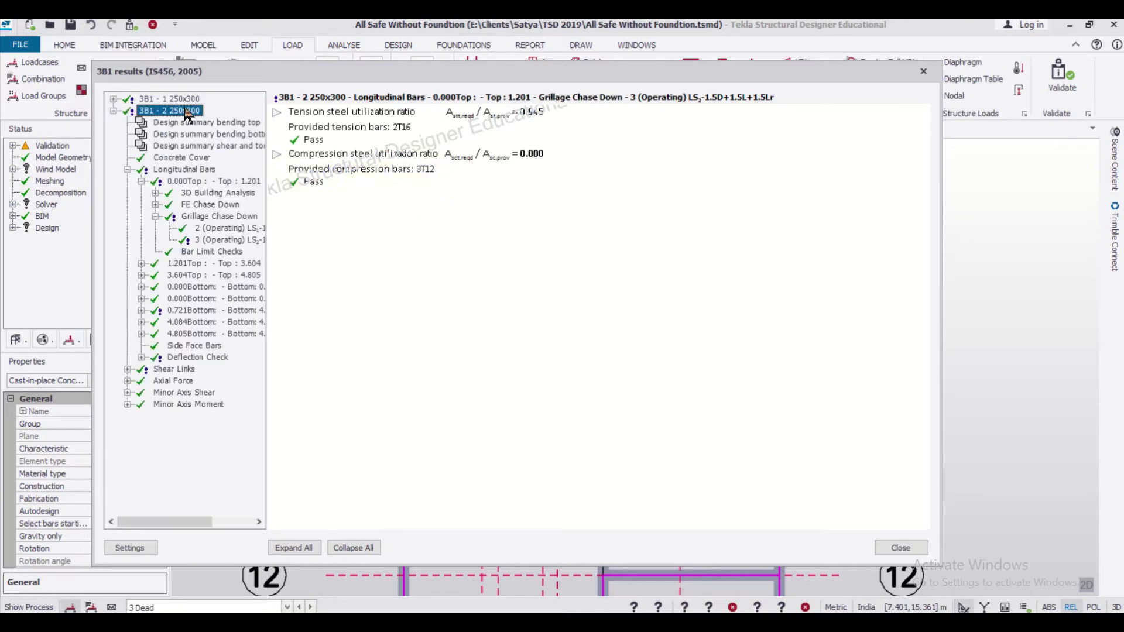
click(110, 110)
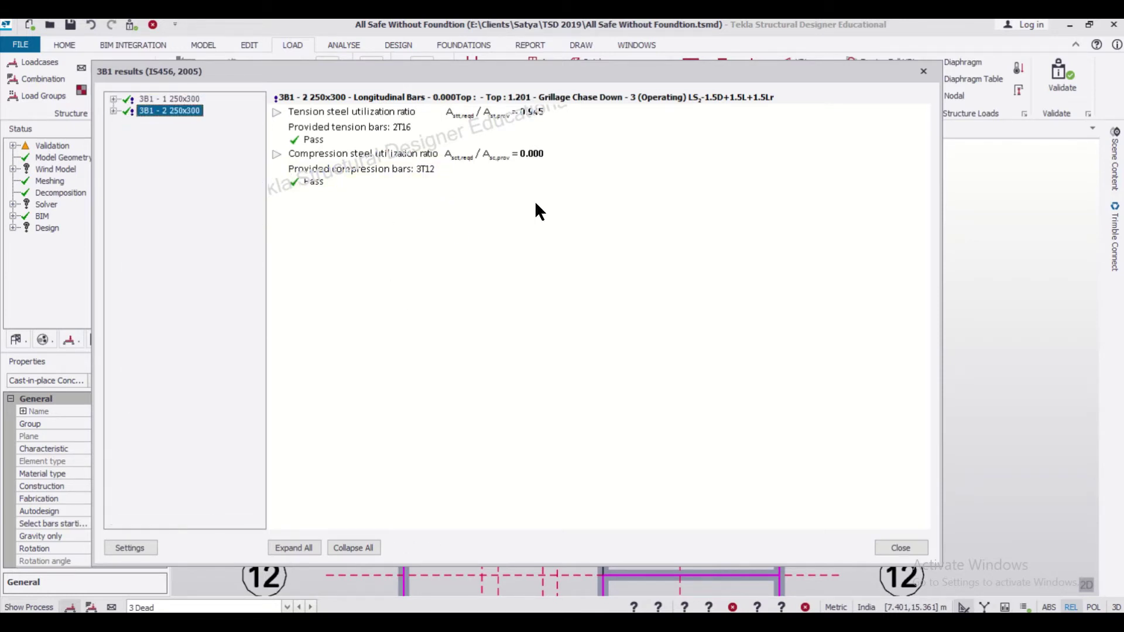
click(923, 71)
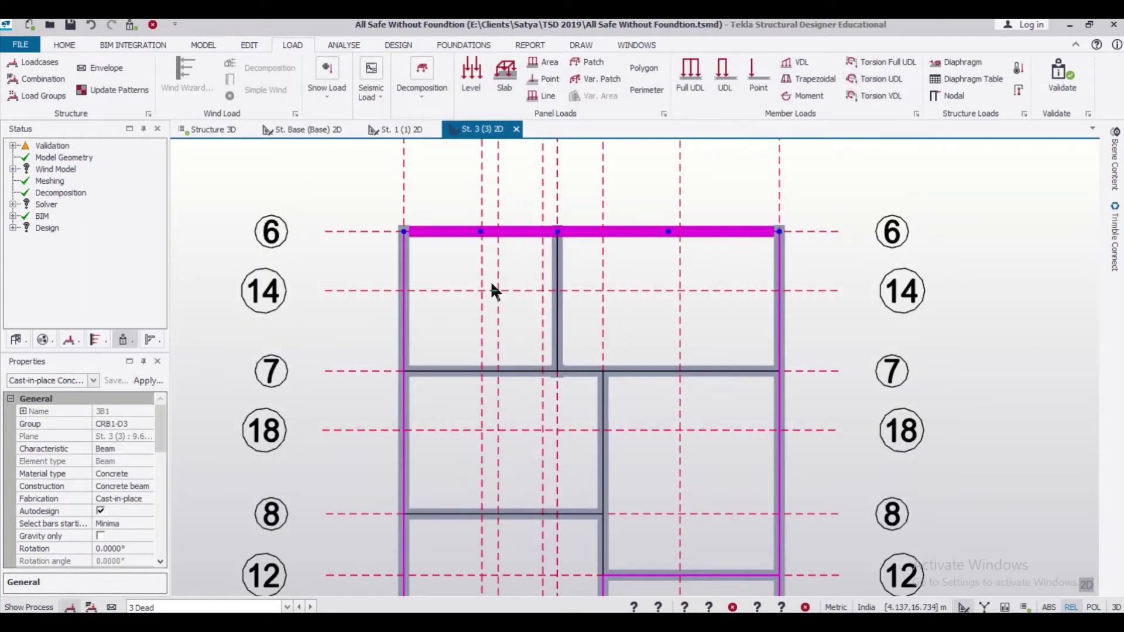
- Add a 5.00 kN Global Z point load at 2.000 m along beam 3B1 in 3 Dead
click(752, 82)
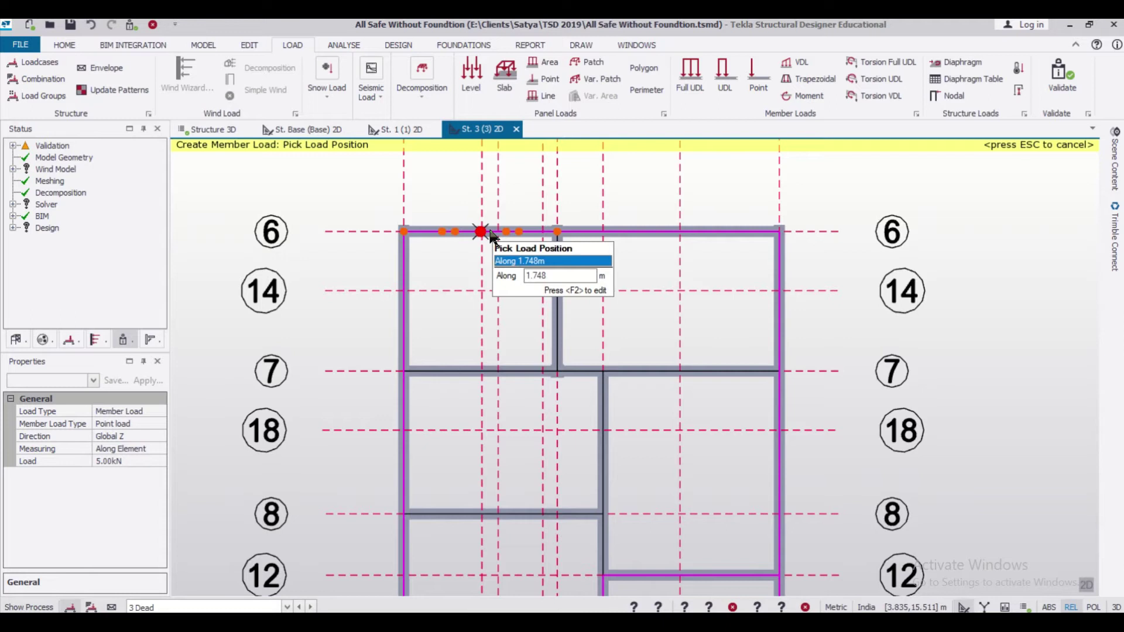
key(F2)
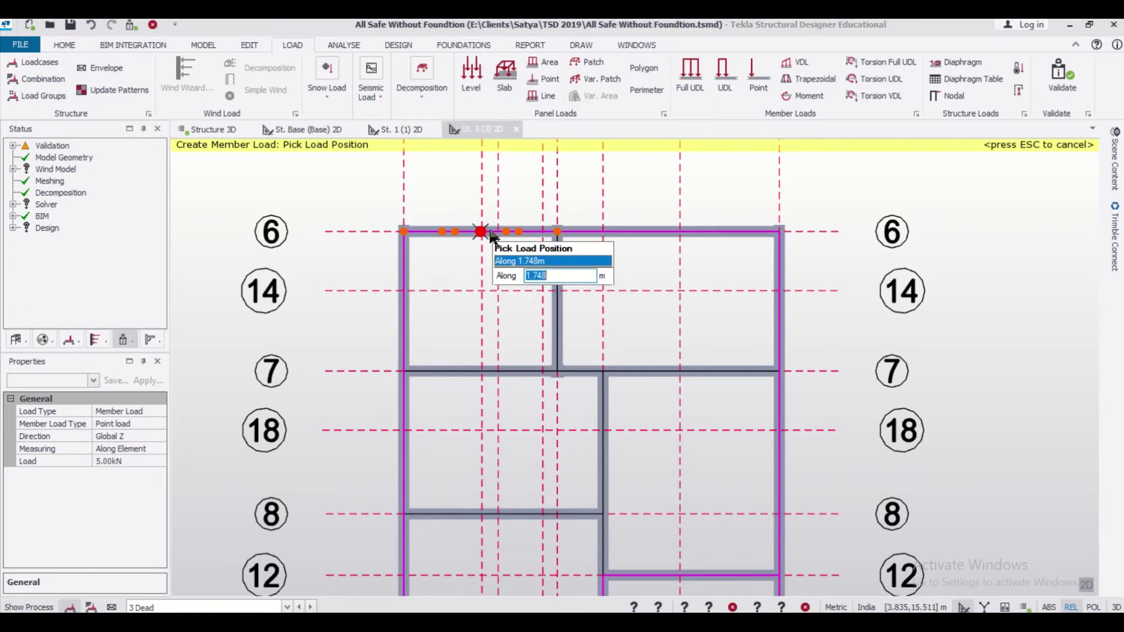
text(2)
key(Return)
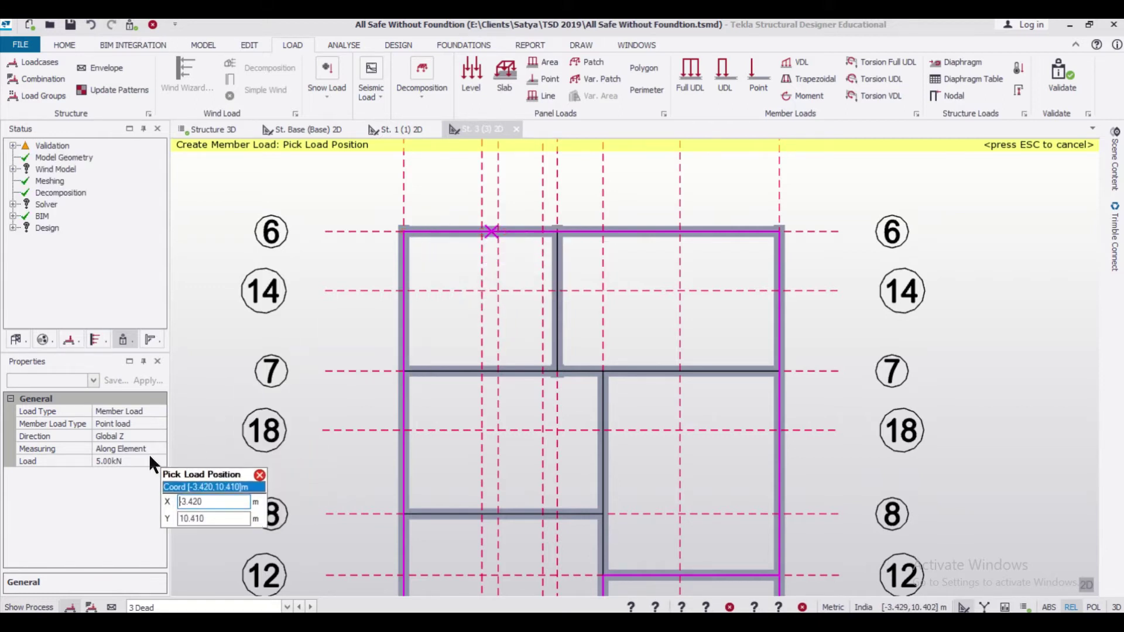
key(Escape)
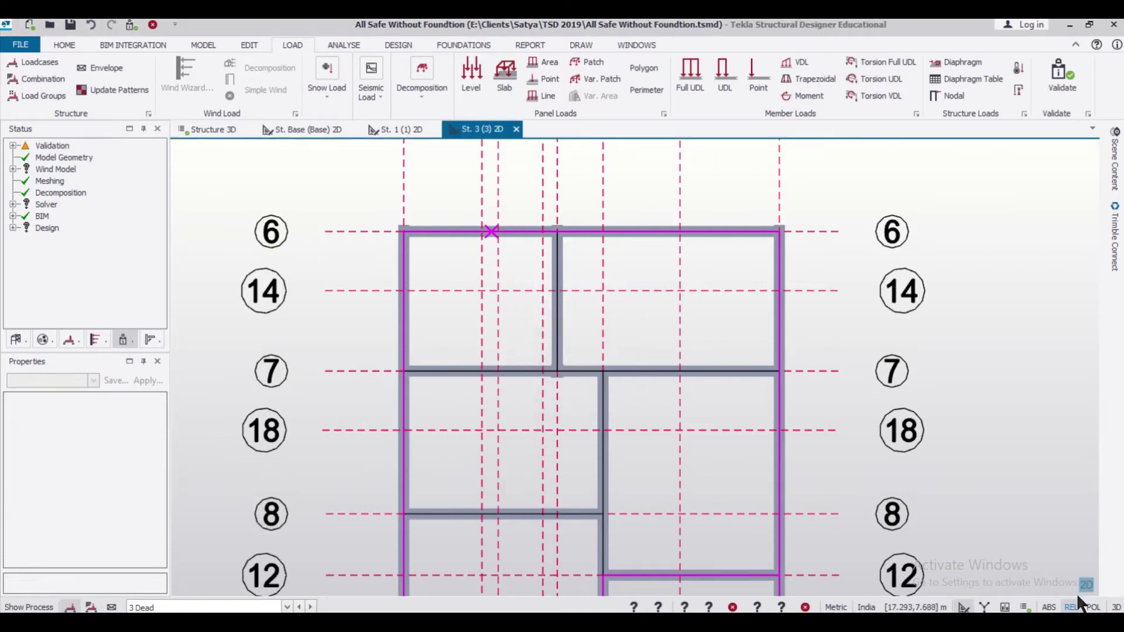
- In the 3D view, change the beam 3B1 point load from 5 kN to 15 kN
click(1115, 608)
scroll(555, 276, up, 6)
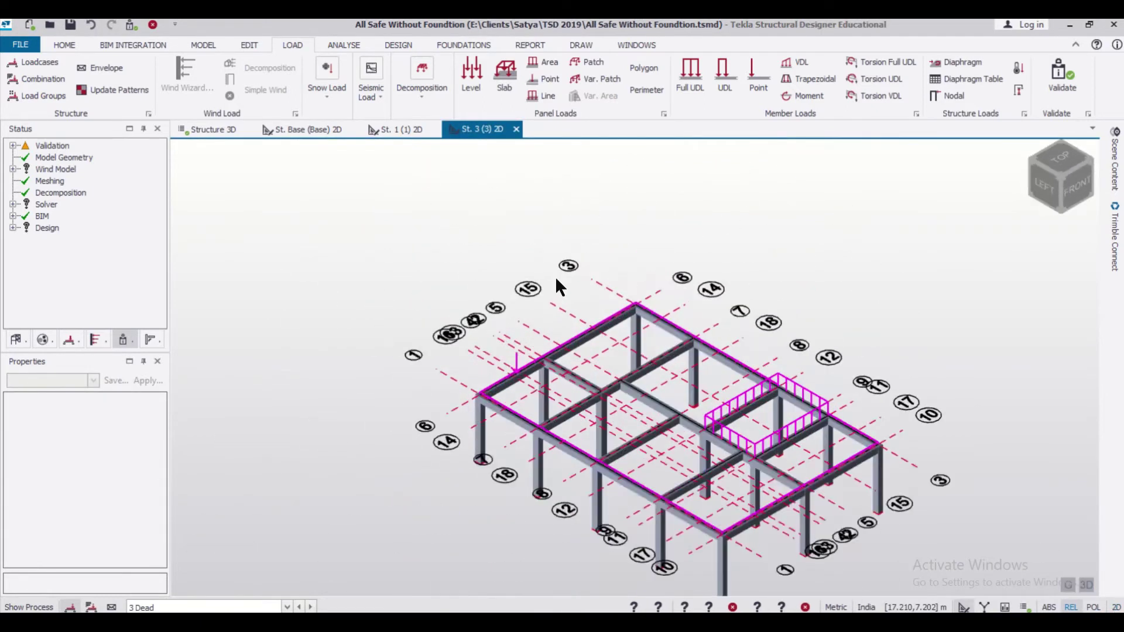
click(498, 394)
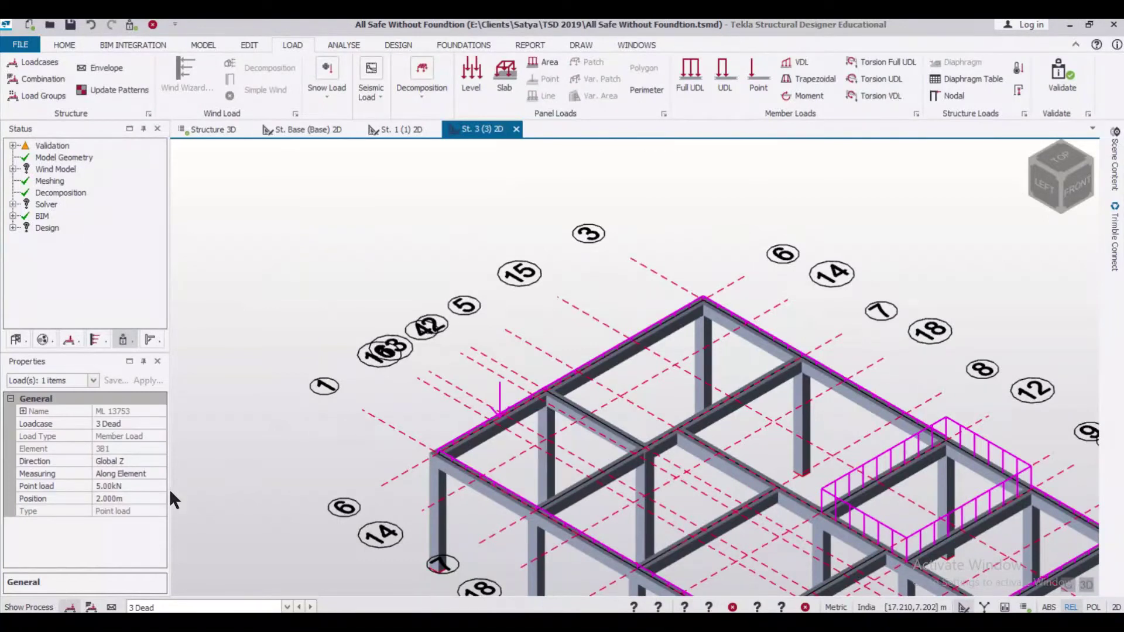
click(131, 485)
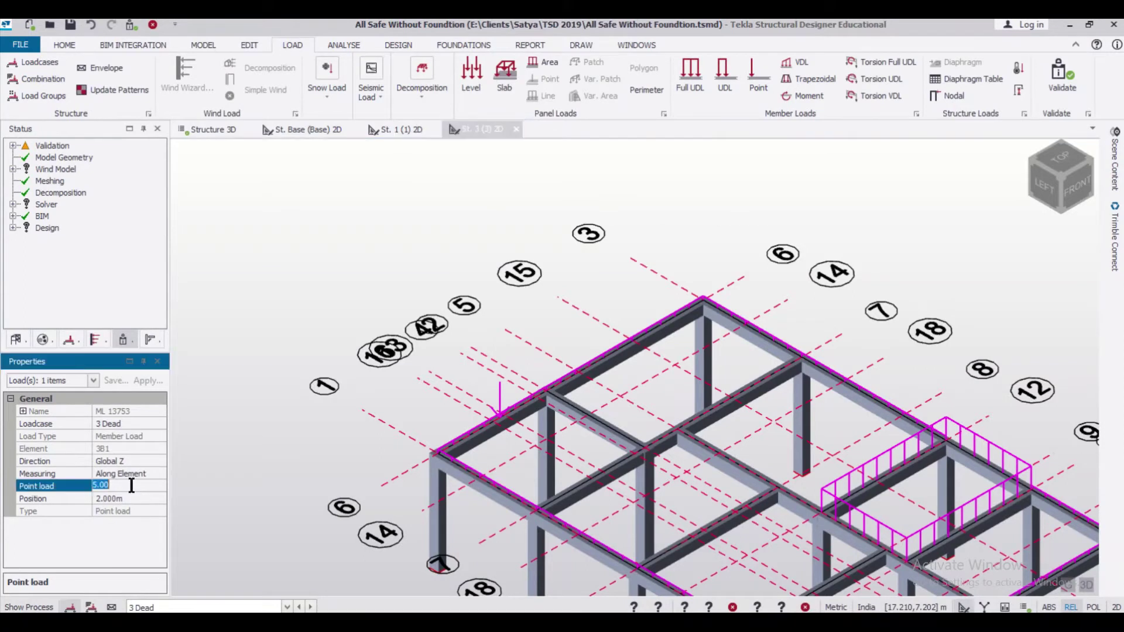
text(15)
click(248, 469)
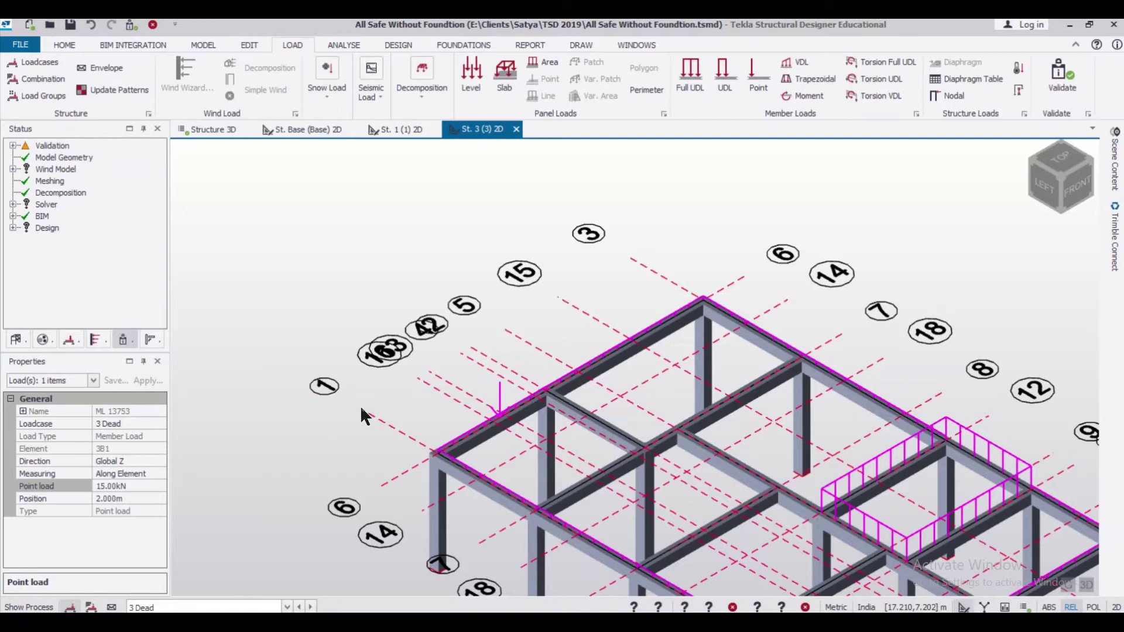
- Locate and select the new point load in the 3D building and St. 3 (3) views
click(208, 128)
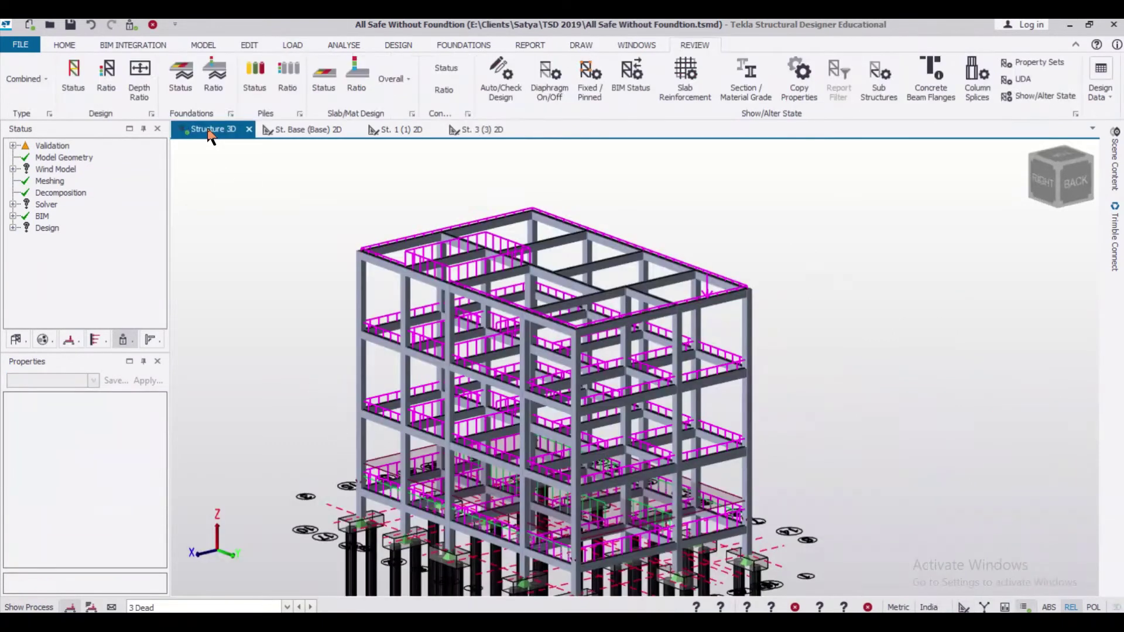
click(283, 537)
click(301, 563)
click(487, 131)
click(224, 136)
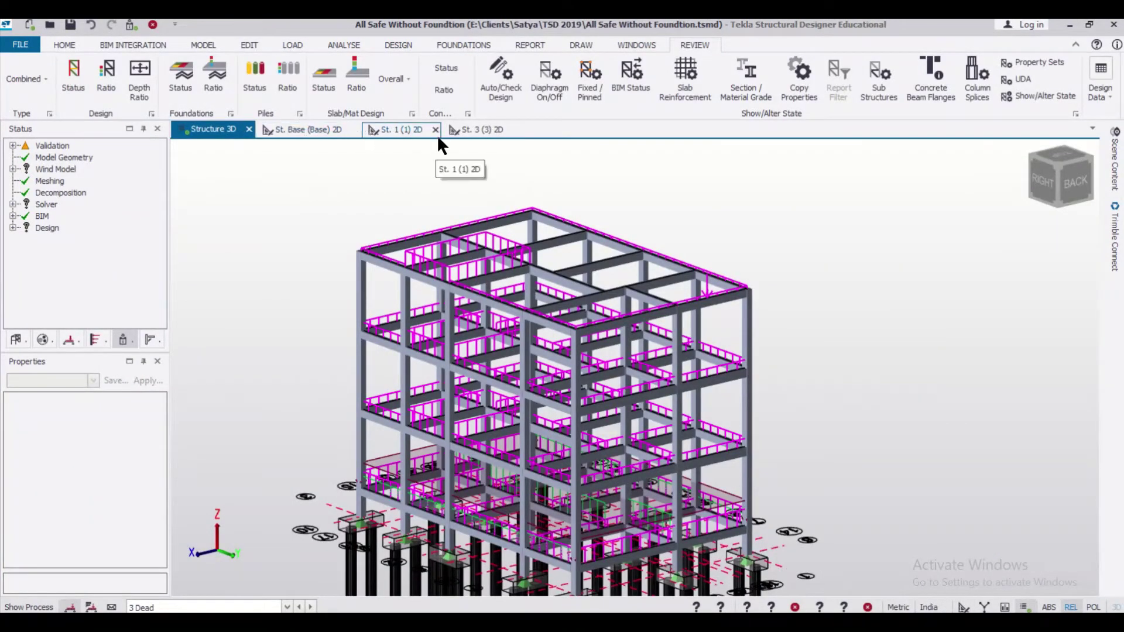
- Regenerate the nine load combinations with the generator defaults and accept them
click(300, 43)
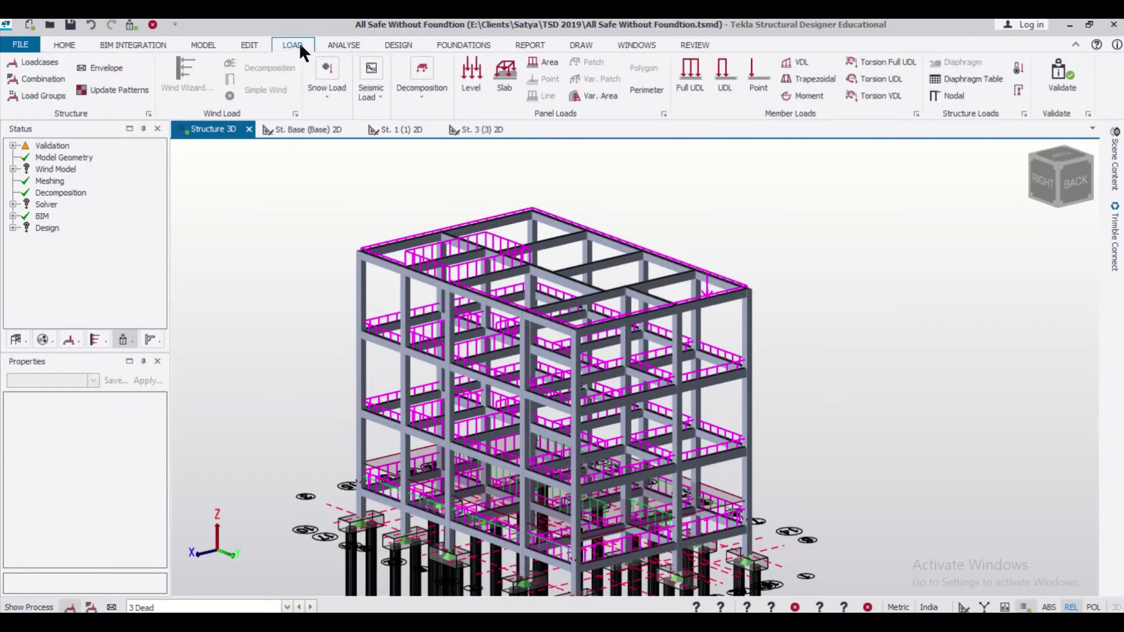
click(37, 77)
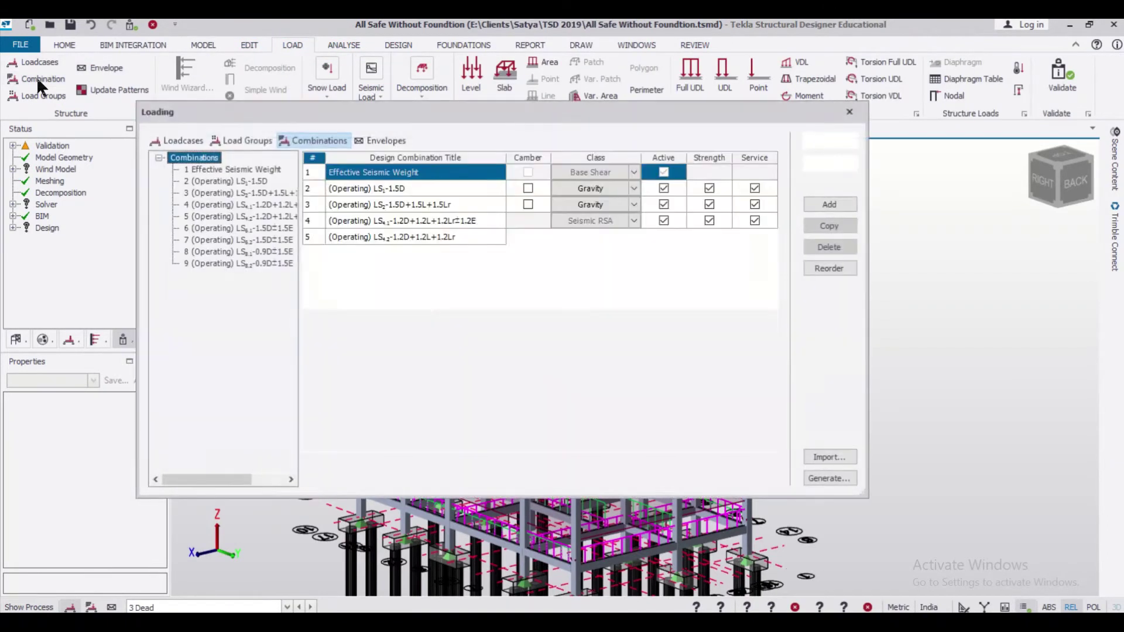
click(844, 478)
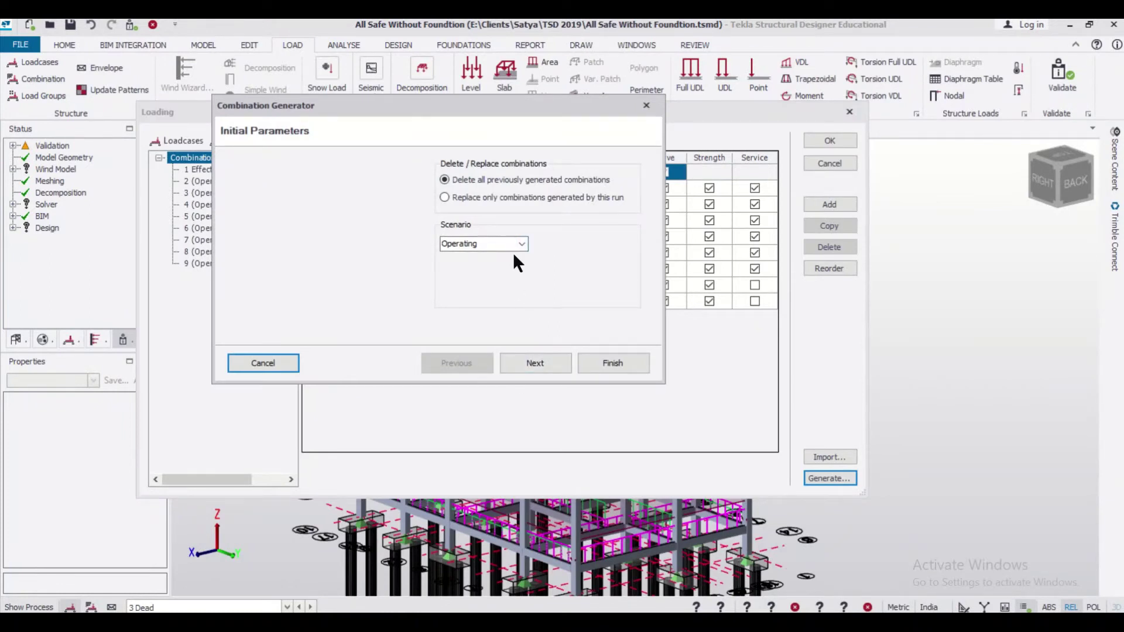
click(538, 363)
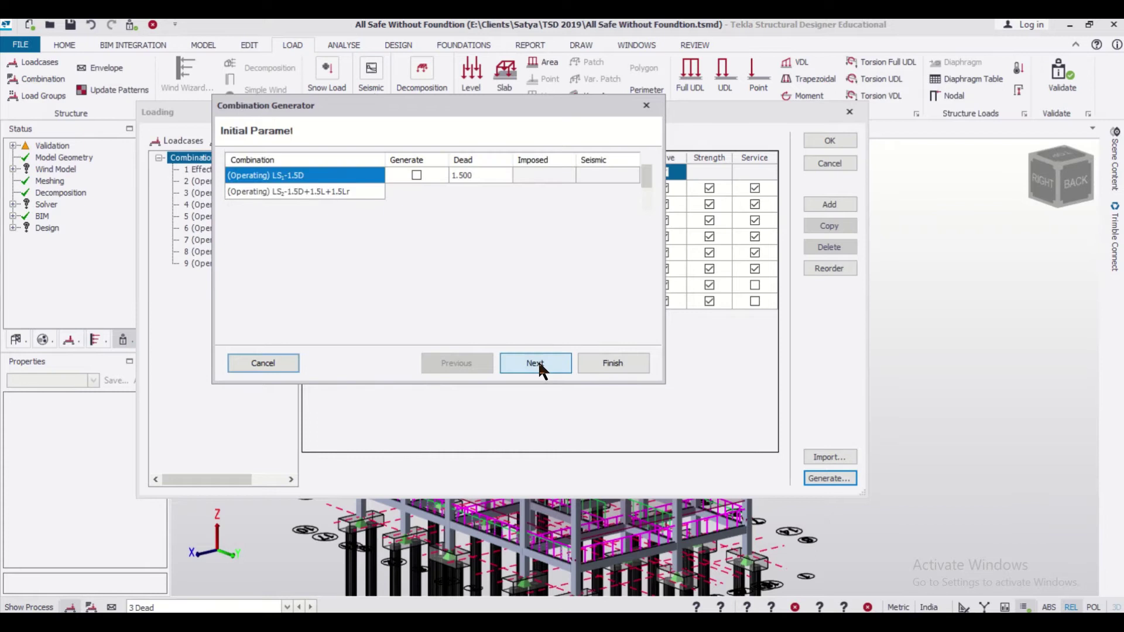
click(417, 176)
click(417, 176)
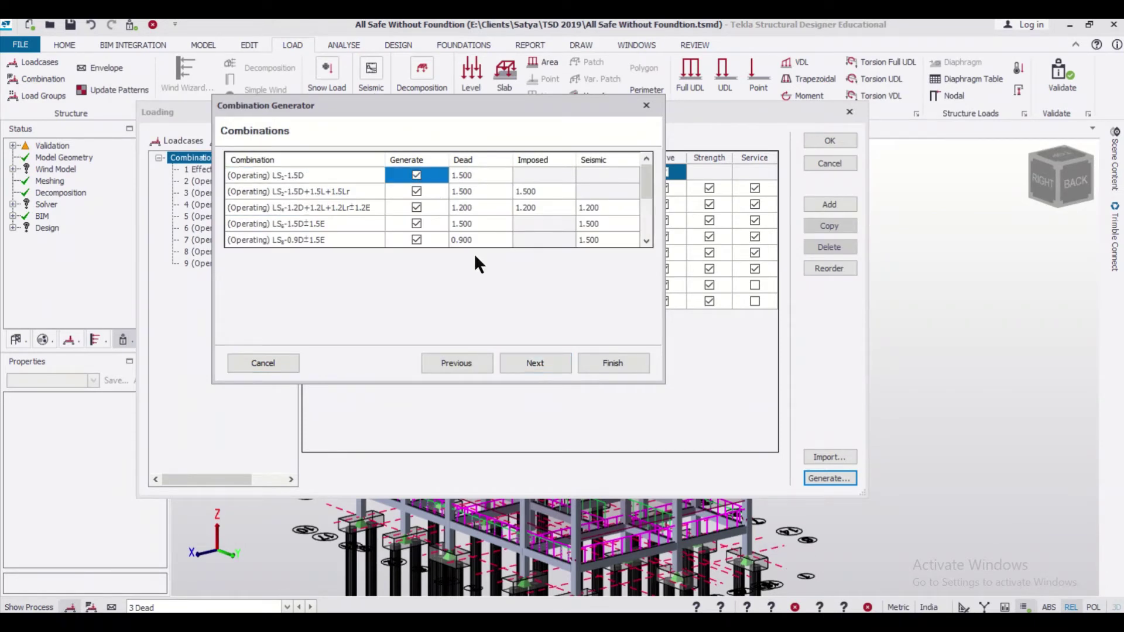
scroll(504, 223, down, 5)
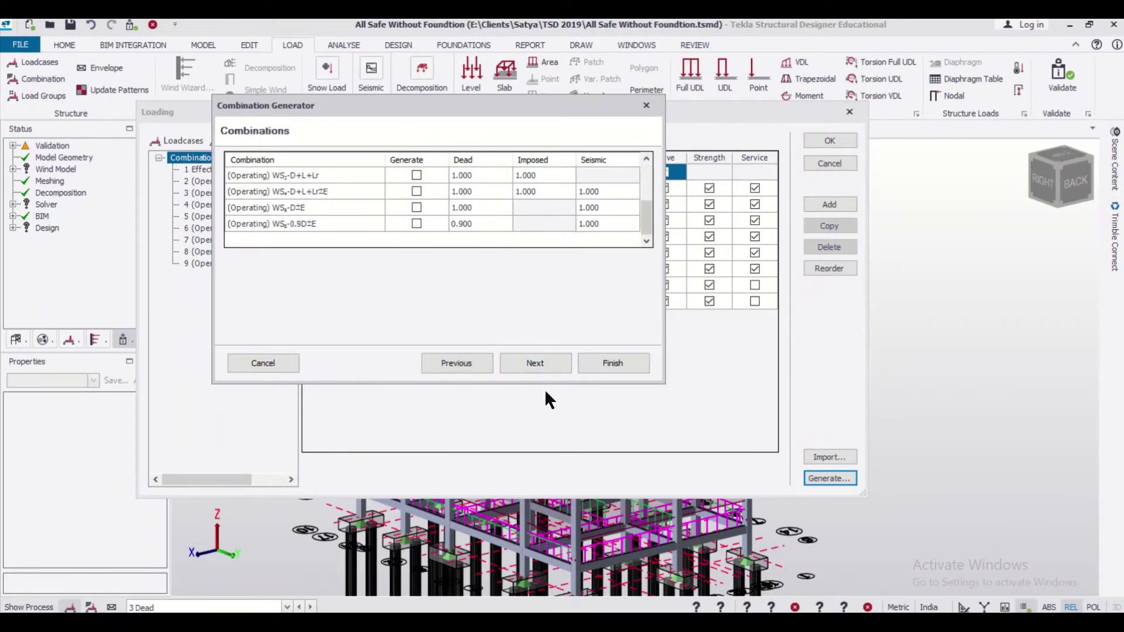
click(537, 368)
click(540, 364)
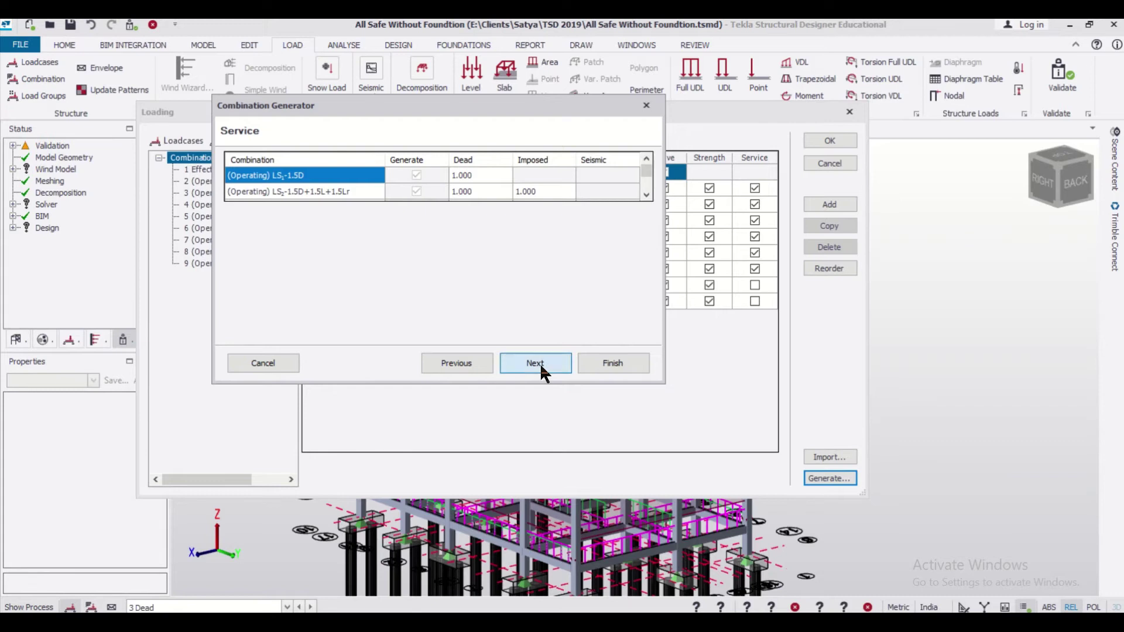
click(609, 359)
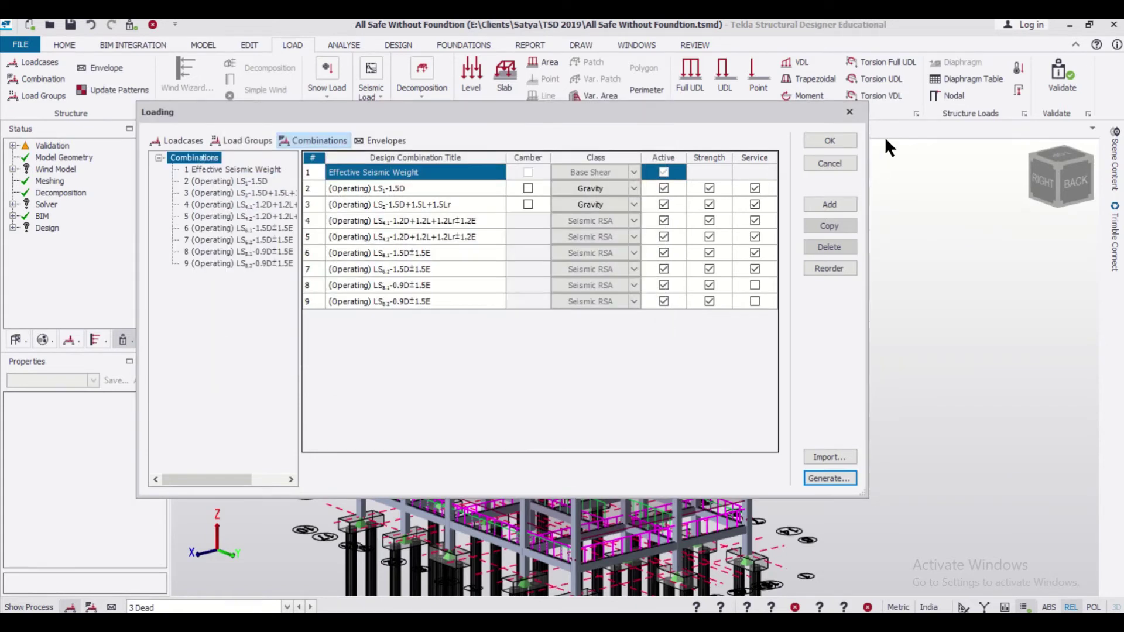
click(850, 139)
- Run Design All (Static) on the whole building
scroll(605, 199, up, 5)
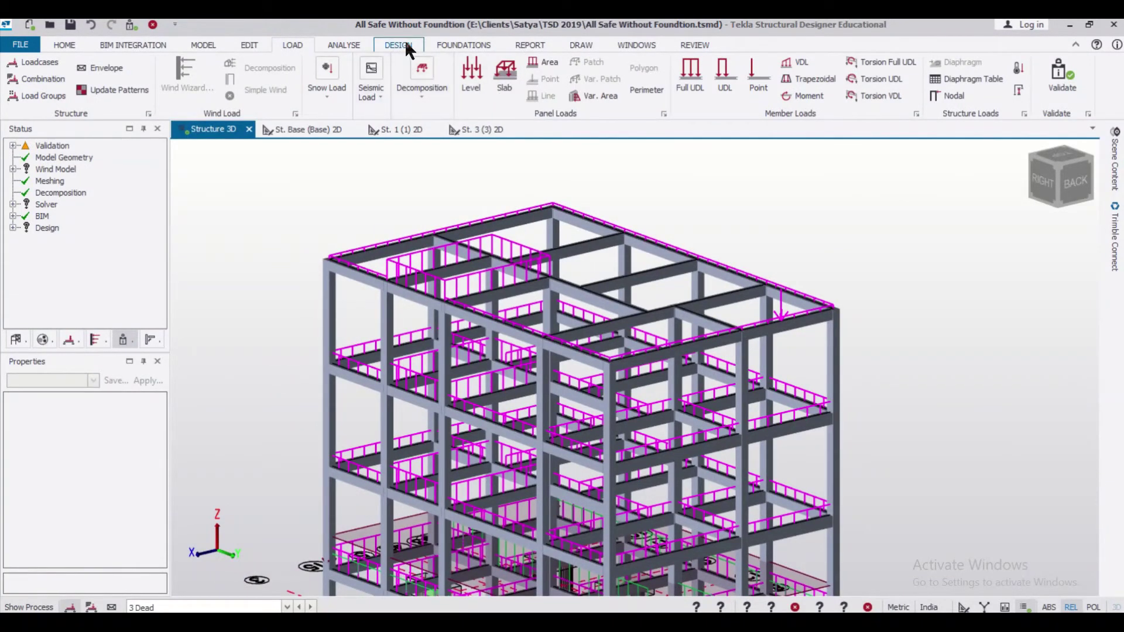
click(404, 46)
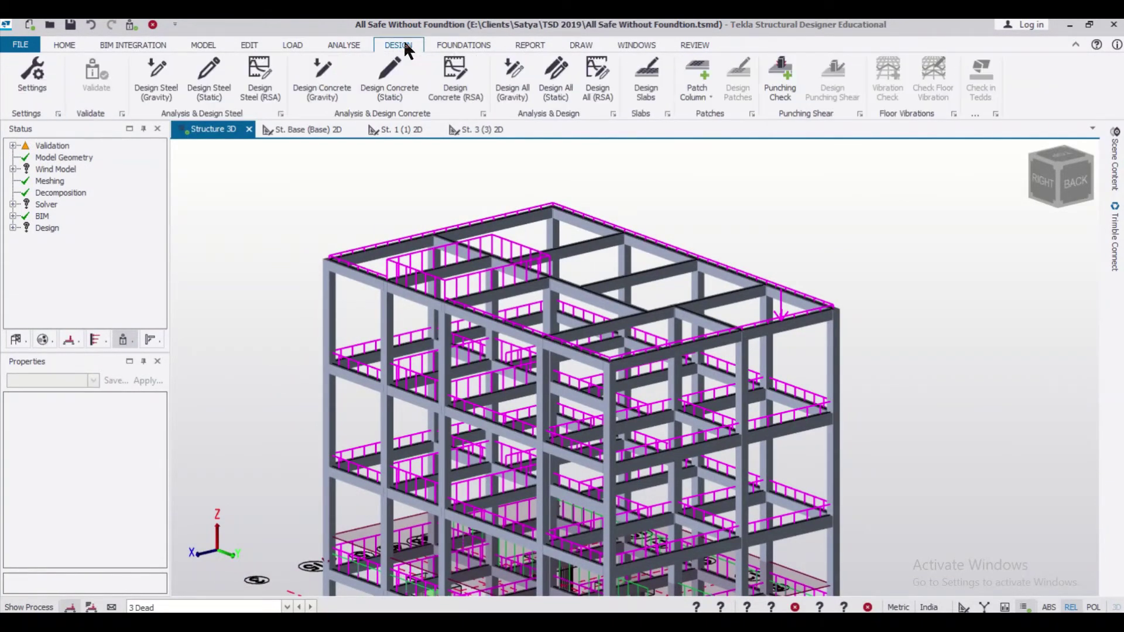
click(554, 79)
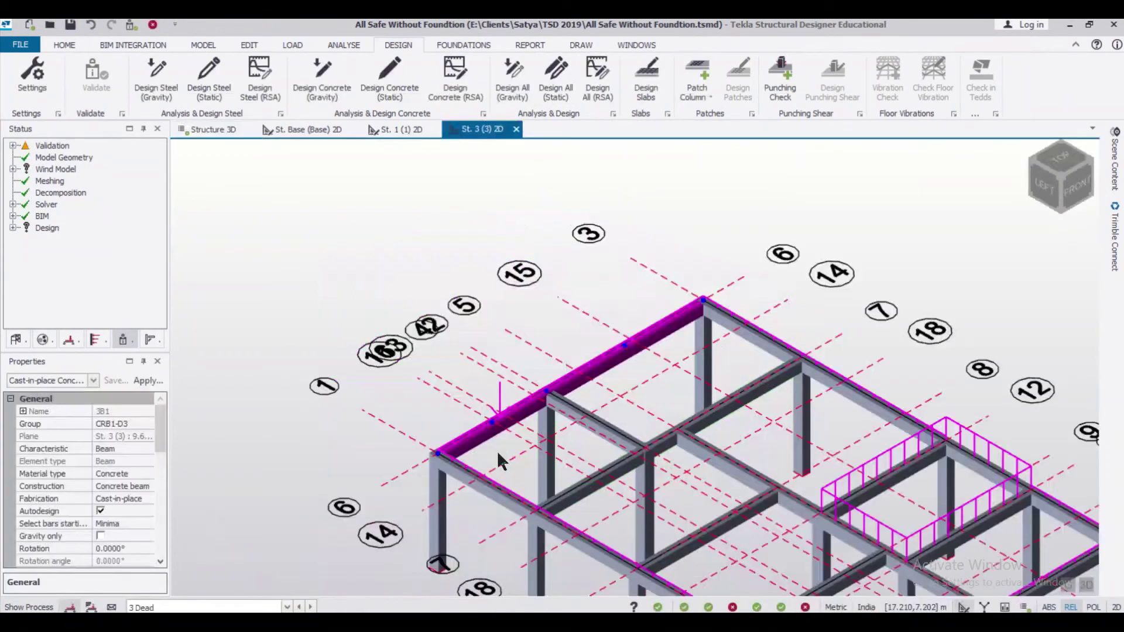
- Select beam 3B1 in the St. 3 view and check its 0.721 static pass
scroll(497, 449, up, 3)
click(497, 441)
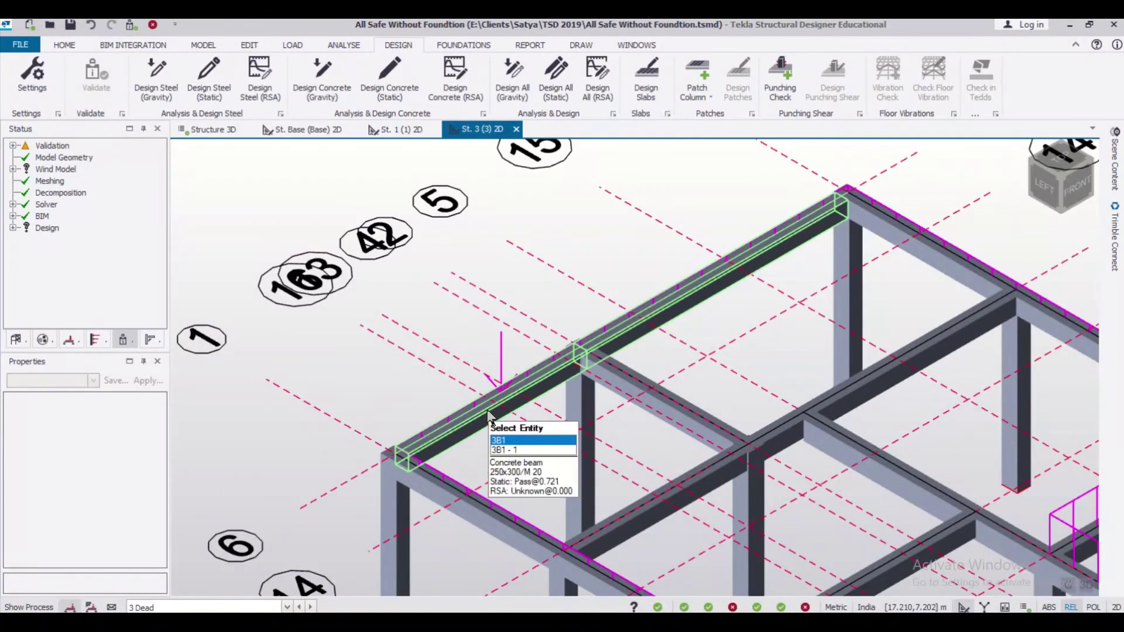
click(490, 417)
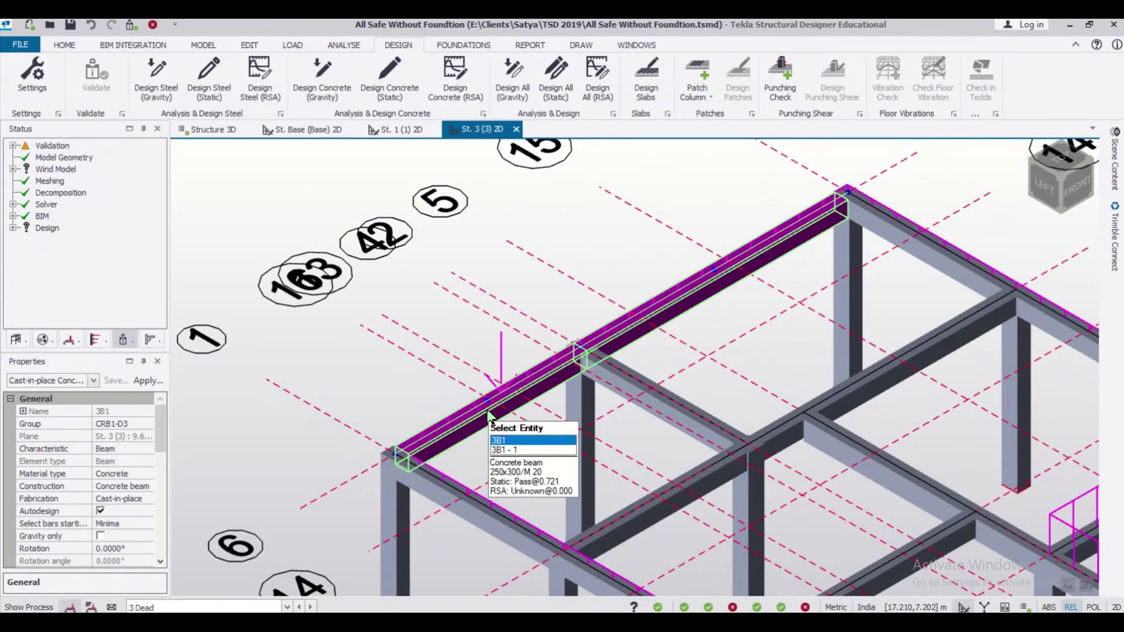
middle_drag(490, 417, 482, 352)
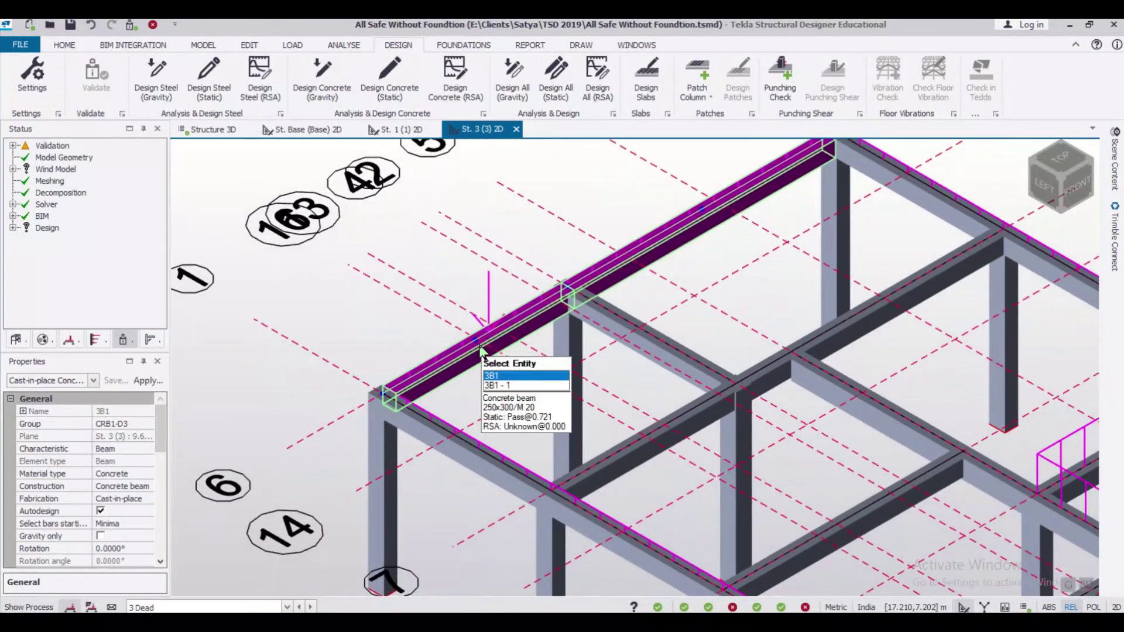
scroll(481, 351, up, 1)
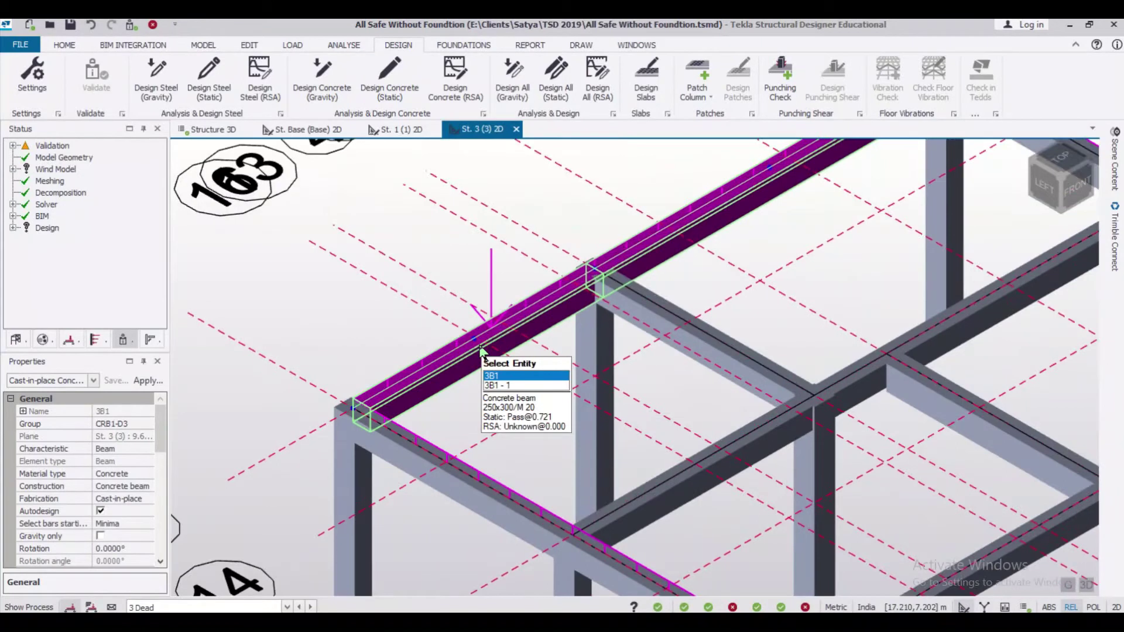
right_click(482, 351)
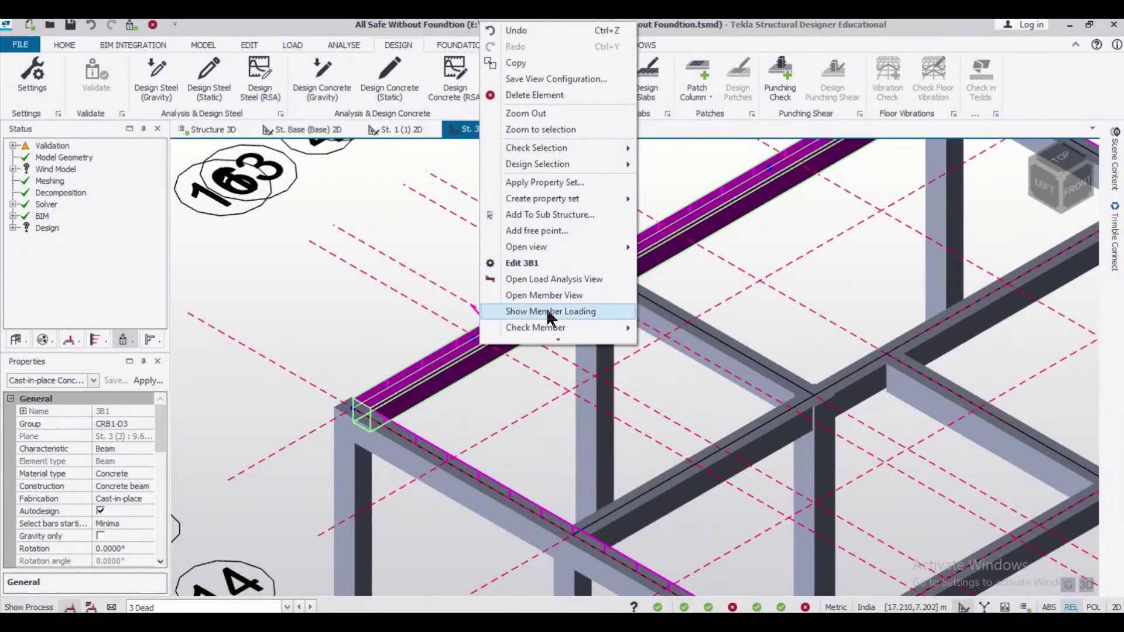
scroll(542, 329, down, 3)
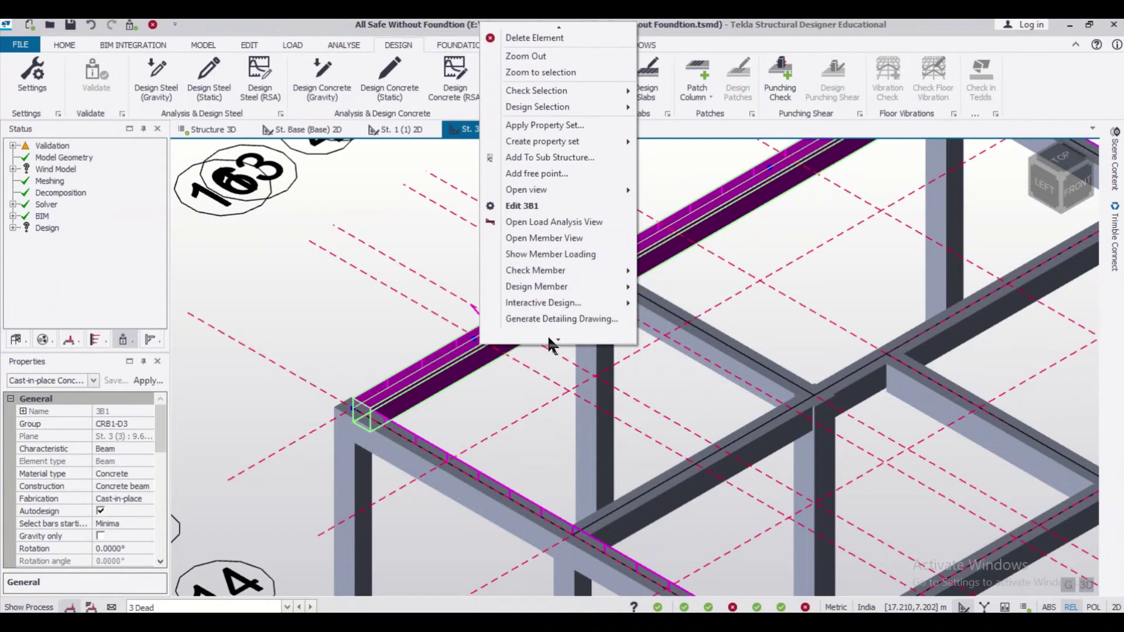
mouse_move(564, 267)
click(646, 272)
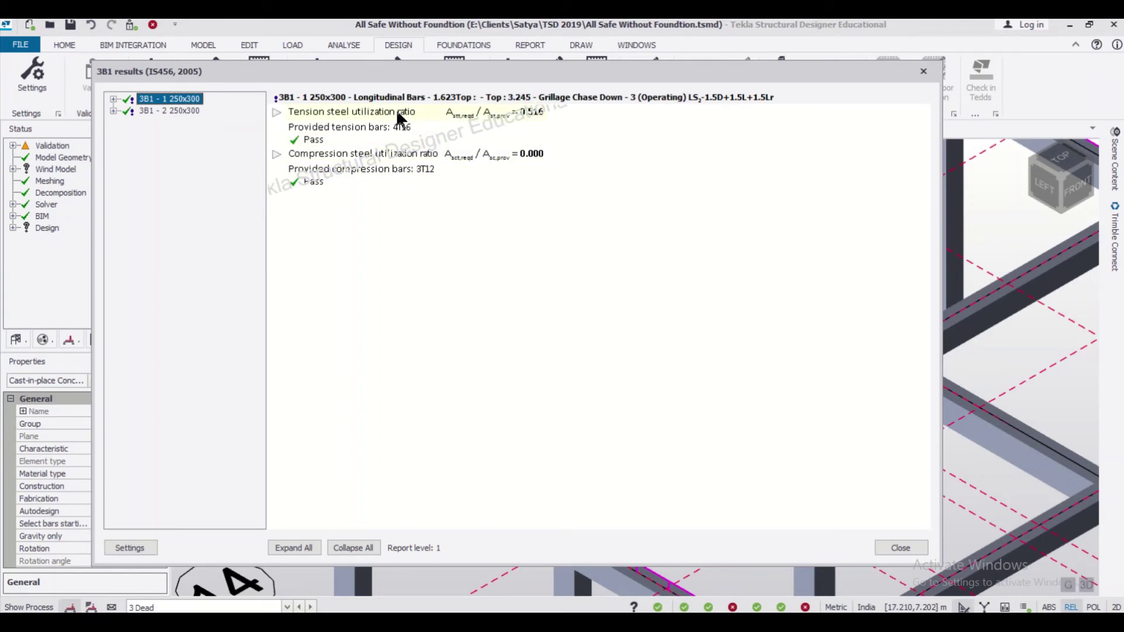
double_click(154, 112)
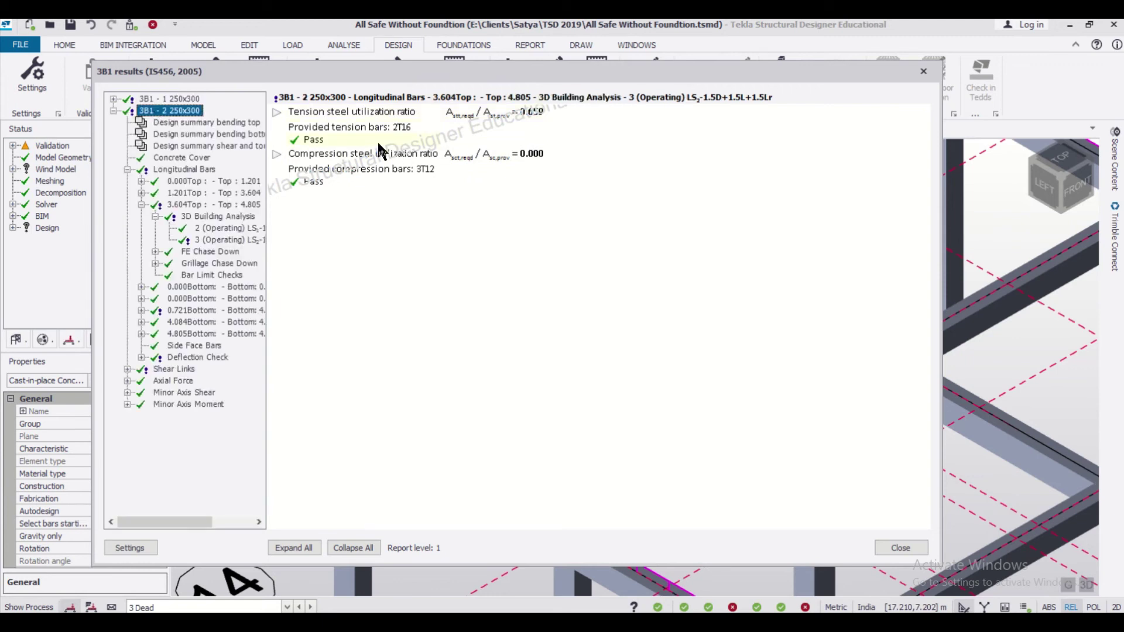
click(113, 110)
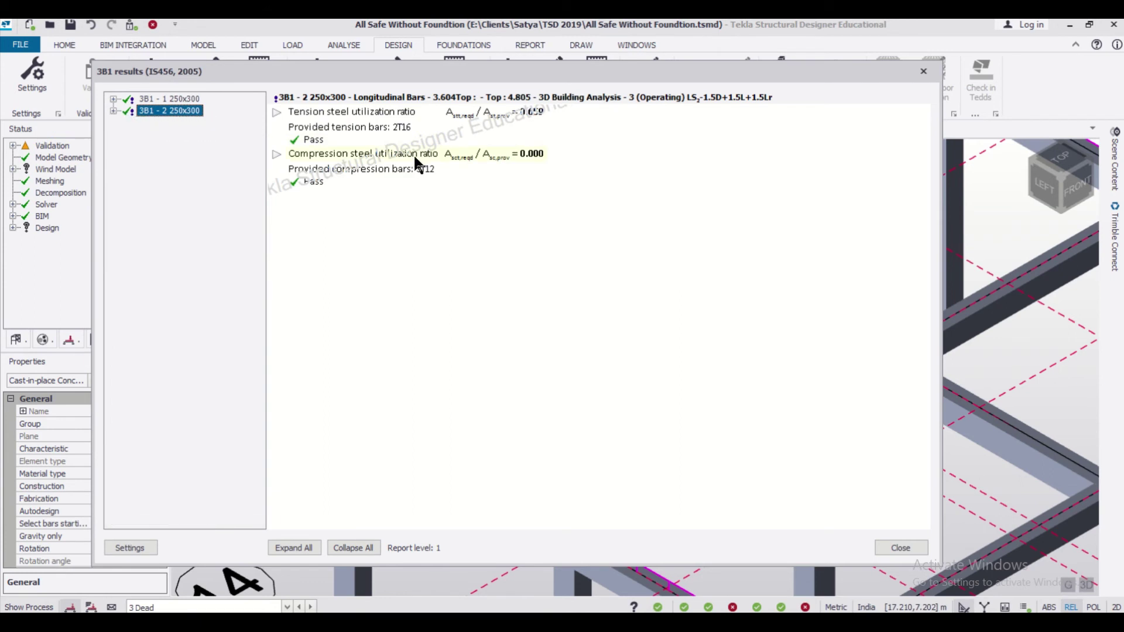
double_click(171, 98)
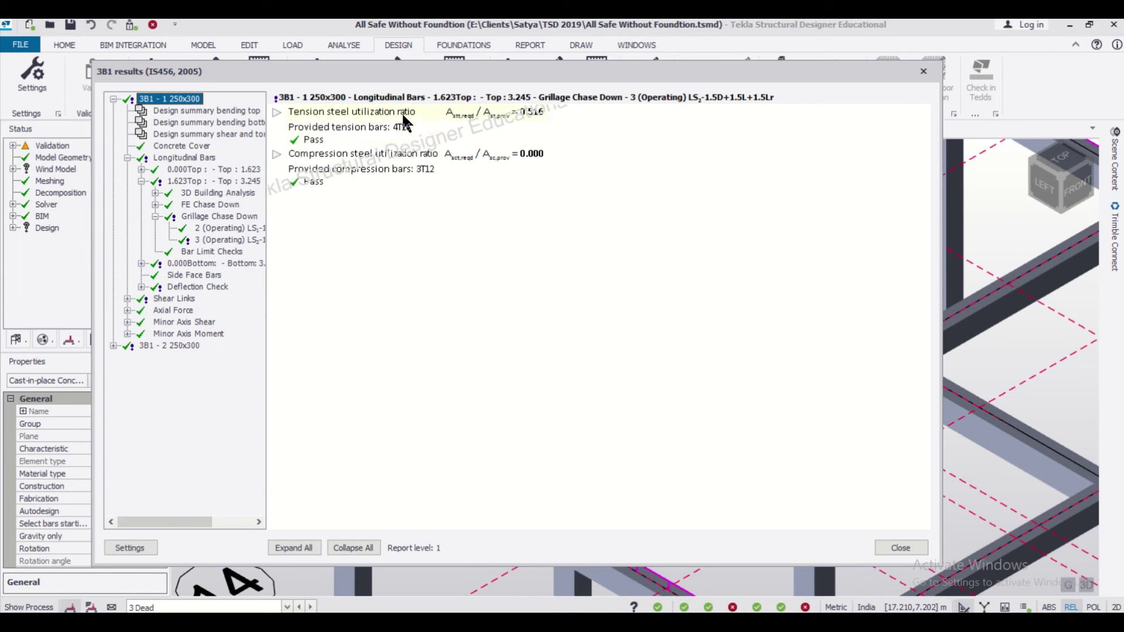
- Close the 3B1 results and verify the point load reads 15.00 kN at 2.000 m, 3 Dead
click(924, 71)
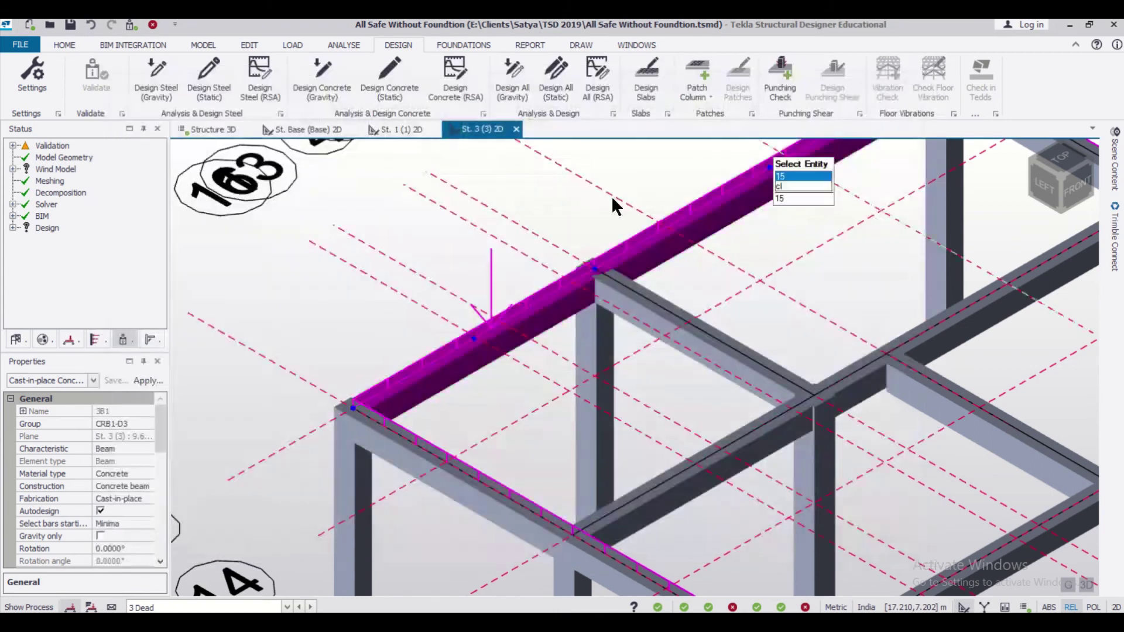
scroll(524, 240, down, 3)
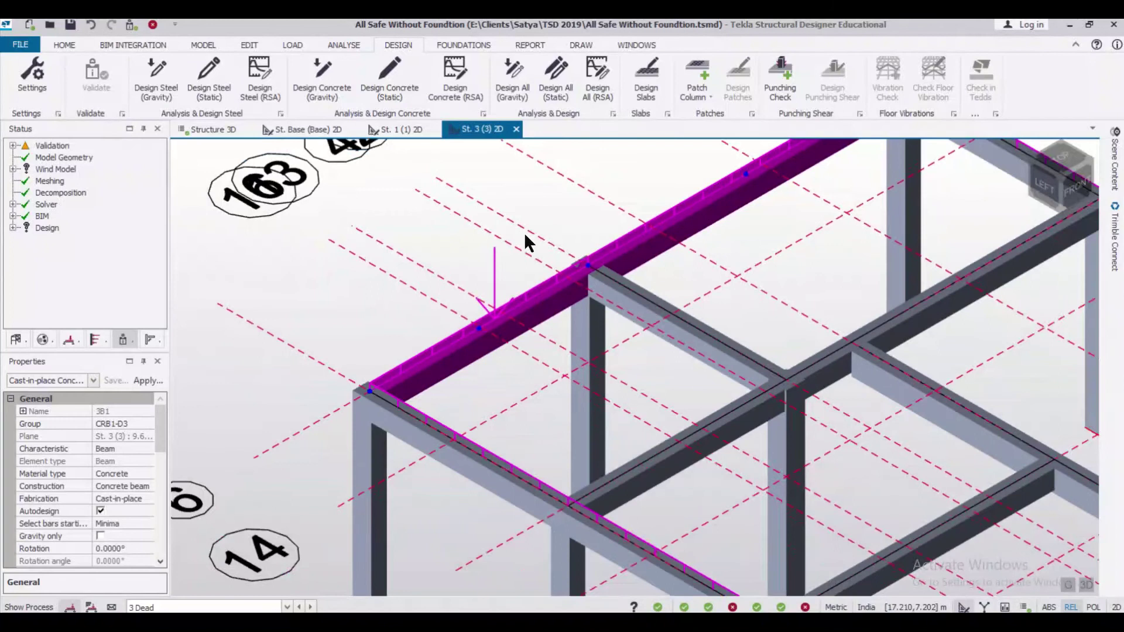
scroll(469, 243, up, 4)
click(468, 244)
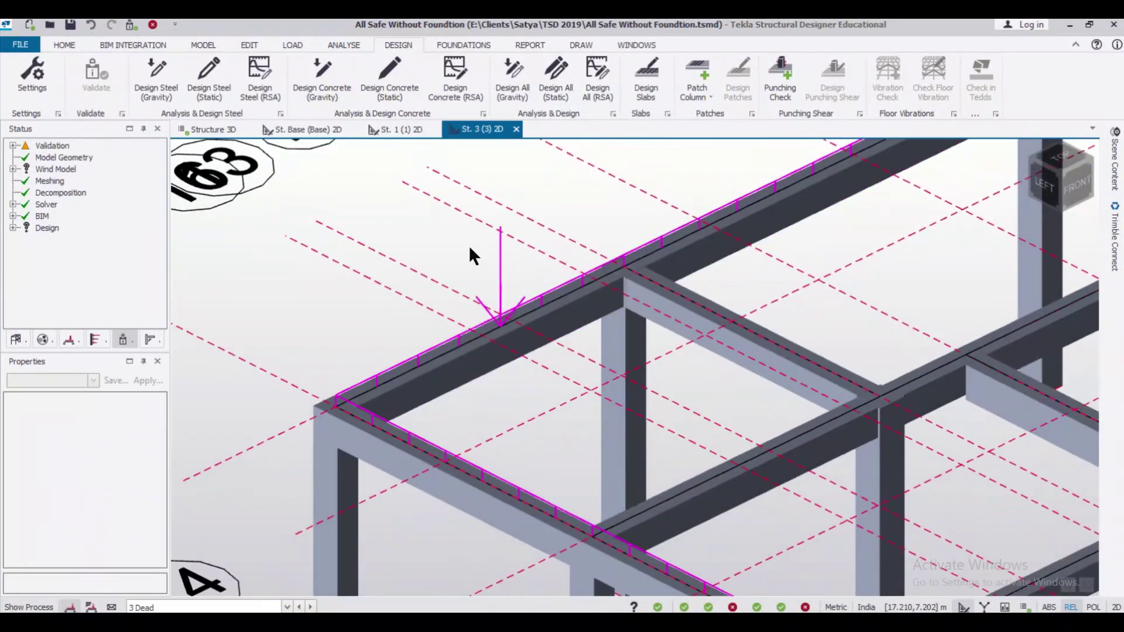
click(500, 264)
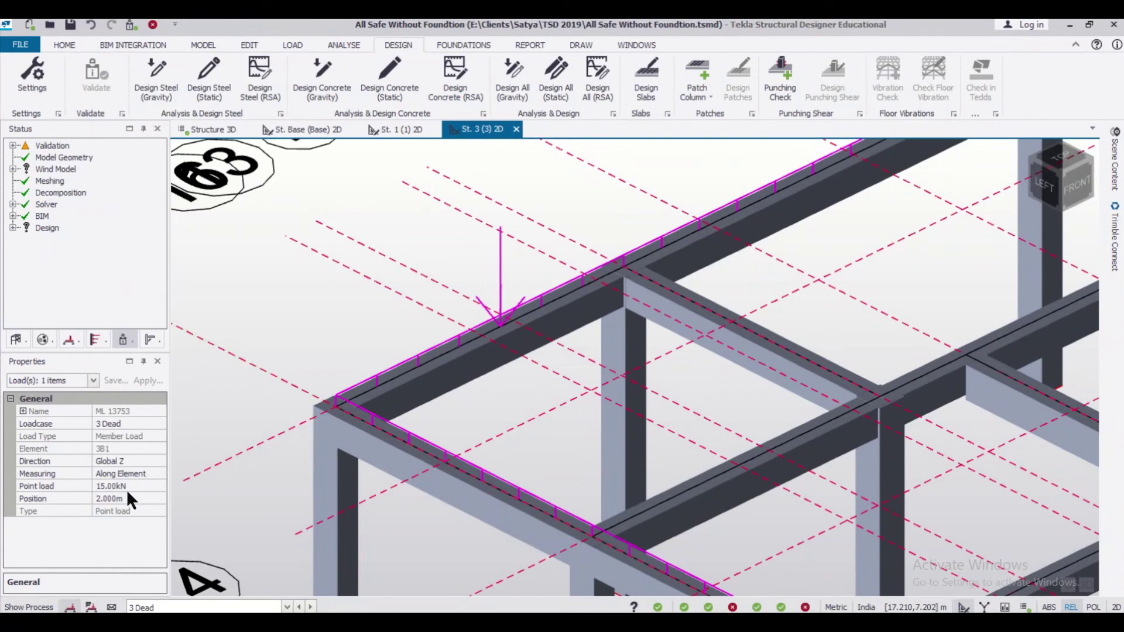
scroll(392, 335, down, 6)
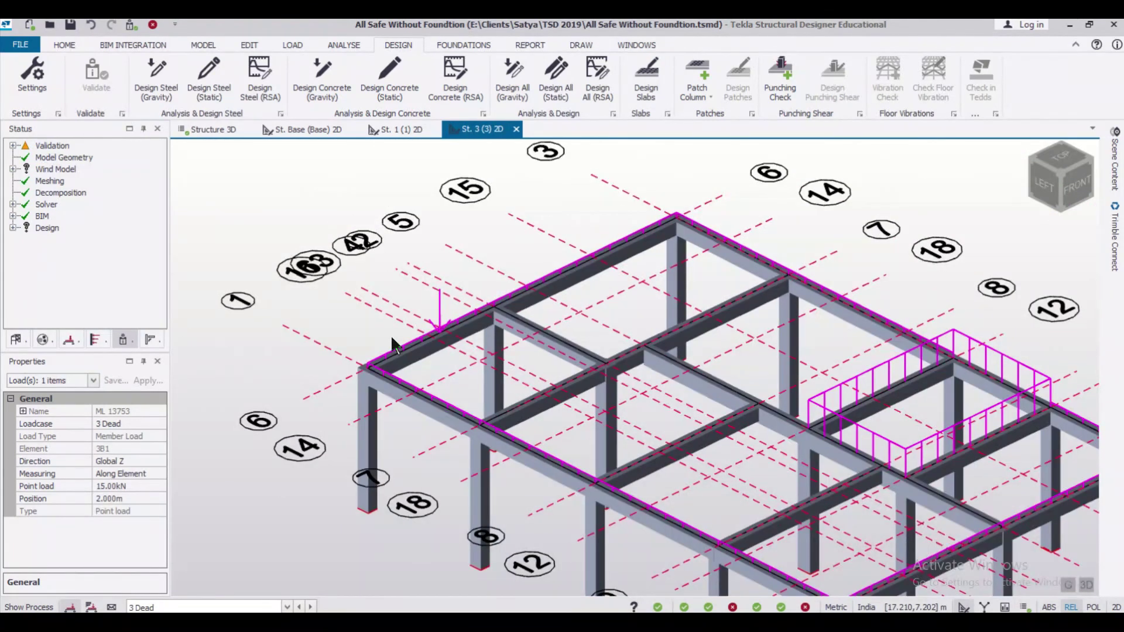
scroll(393, 342, up, 1)
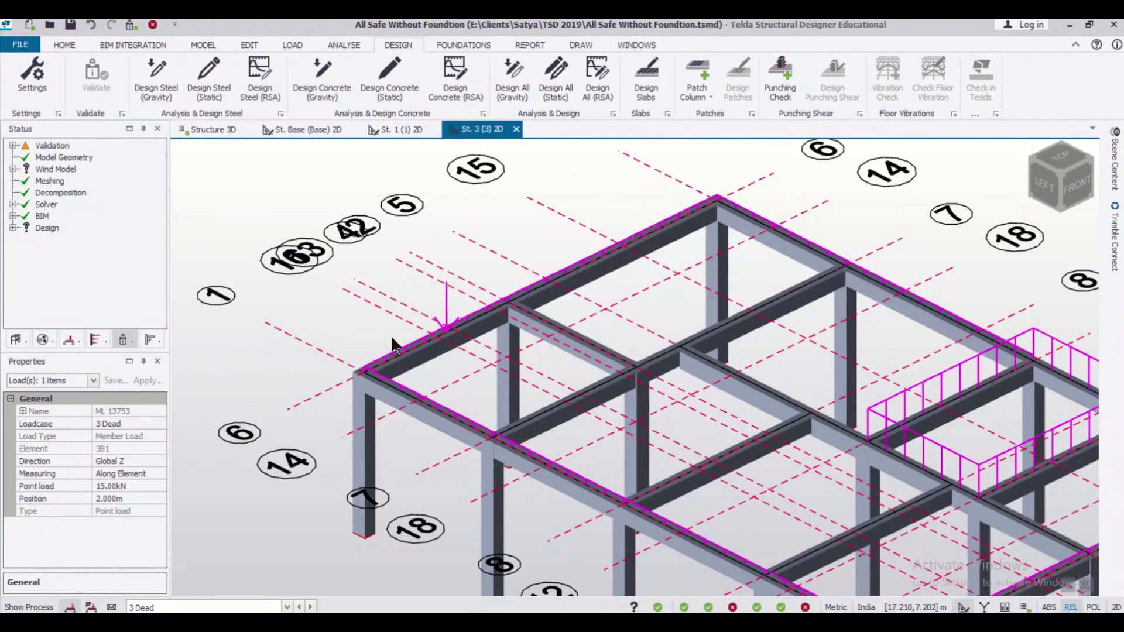